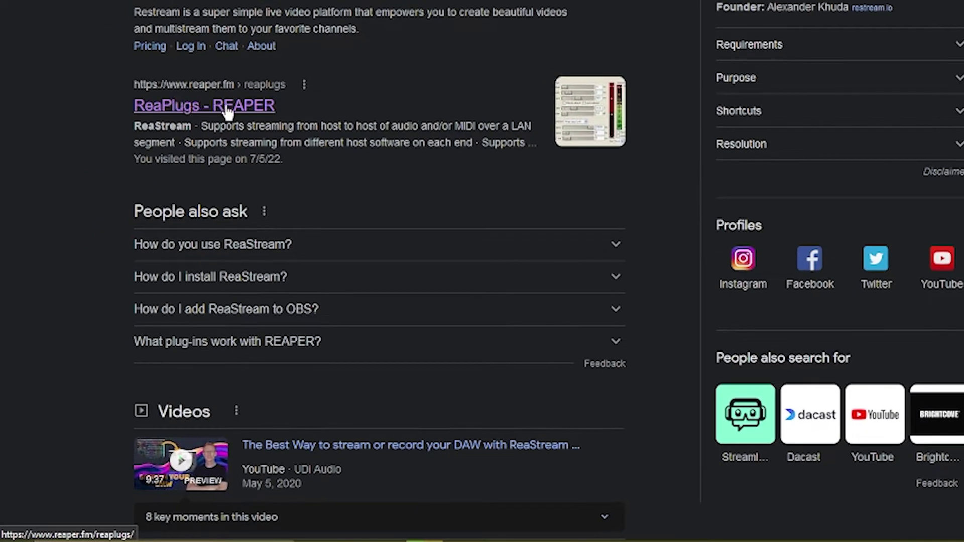
Open the ReaPlugs page on the REAPER website from the search results.
{"action": "left_click", "coordinate": [227, 111]}
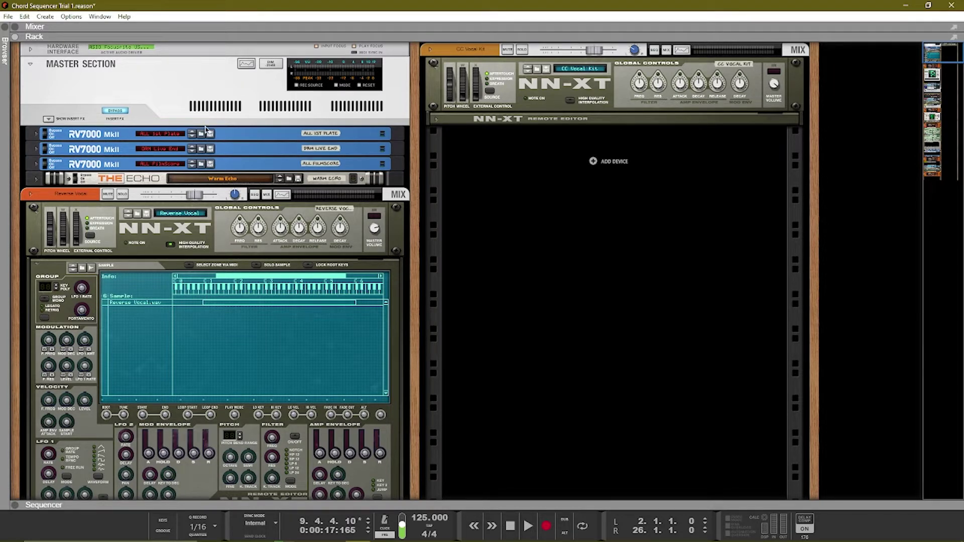
In Reason, show the rack's rear with reduced cables and add the Cockos reastream-standalone effect below the ALL 1st Plate reverb.
{"action": "key", "text": "Tab"}
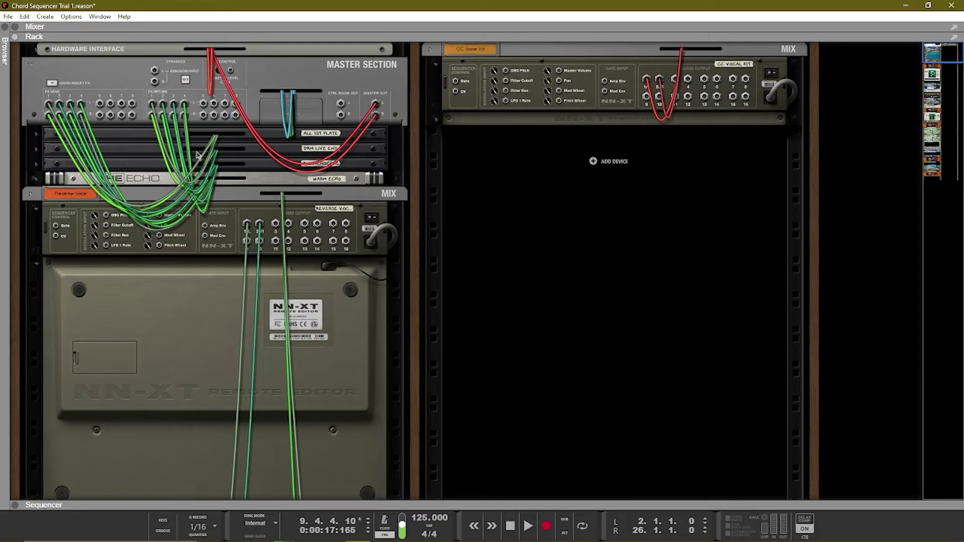
{"action": "key", "text": "l"}
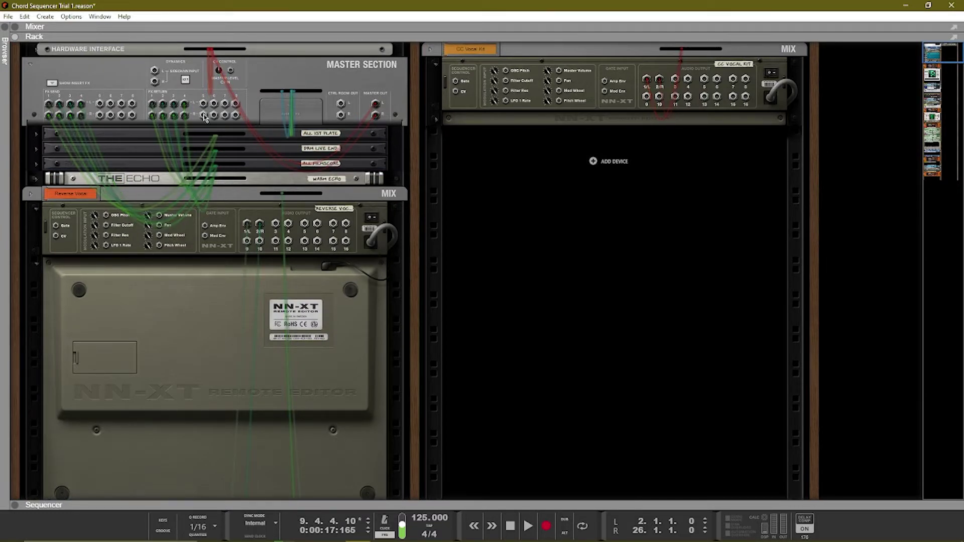
{"action": "right_click", "coordinate": [243, 130]}
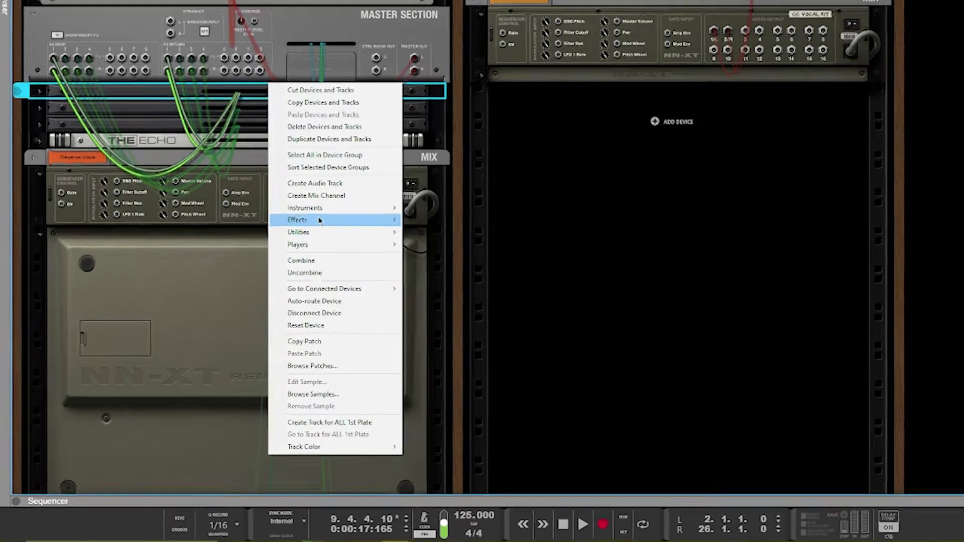
{"action": "mouse_move", "coordinate": [347, 250]}
{"action": "mouse_move", "coordinate": [647, 352]}
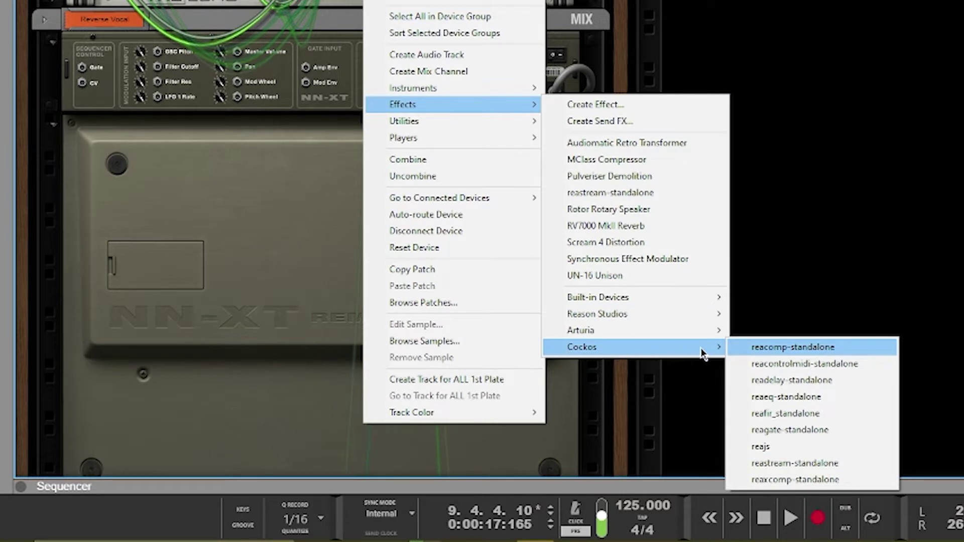
{"action": "left_click", "coordinate": [810, 464]}
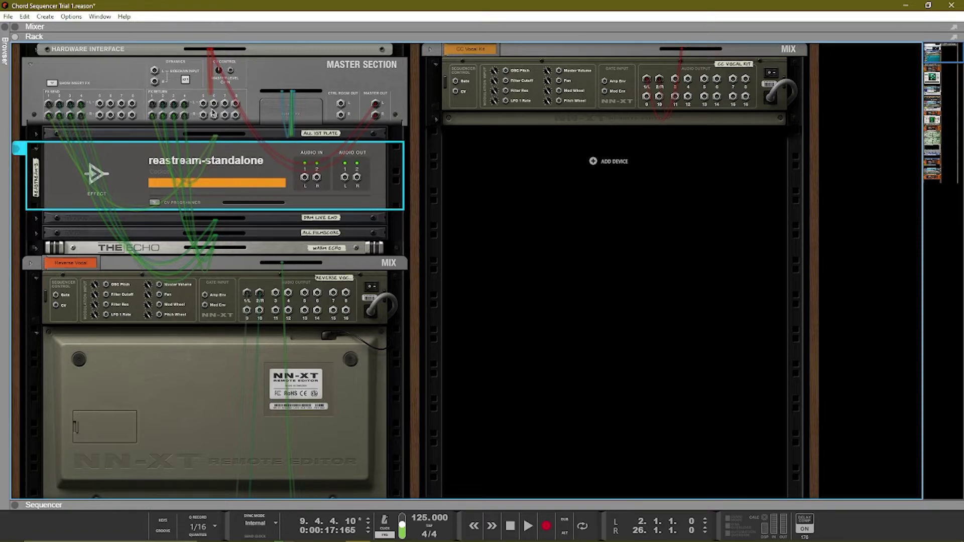
Open the reastream-standalone plugin's interface and set it to send audio/MIDI to * local broadcast, then close it.
{"action": "key", "text": "Tab"}
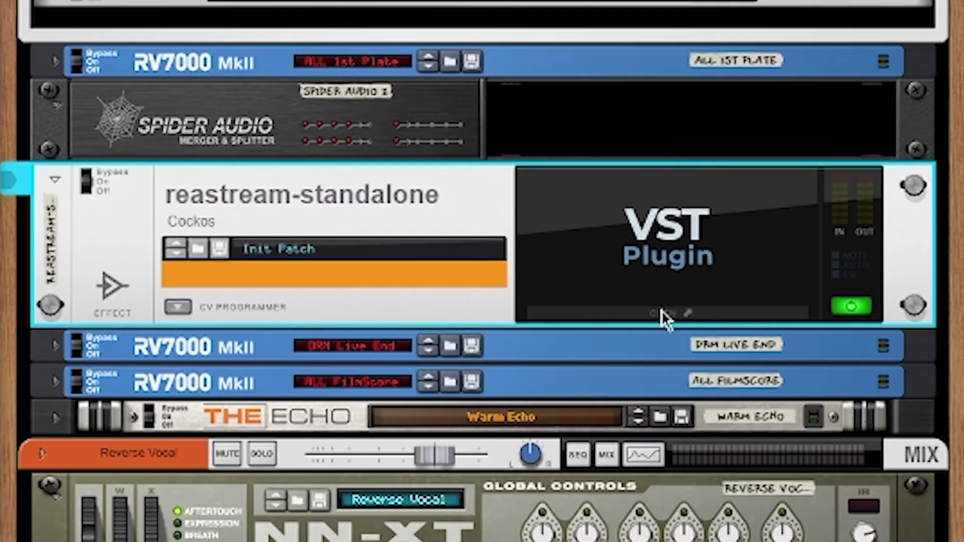
{"action": "left_click", "coordinate": [659, 313]}
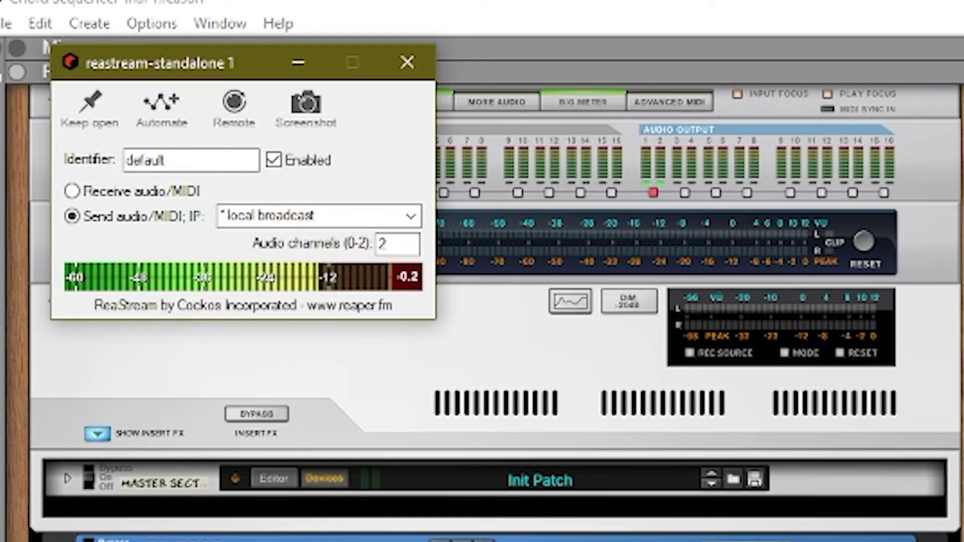
{"action": "left_click", "coordinate": [411, 217]}
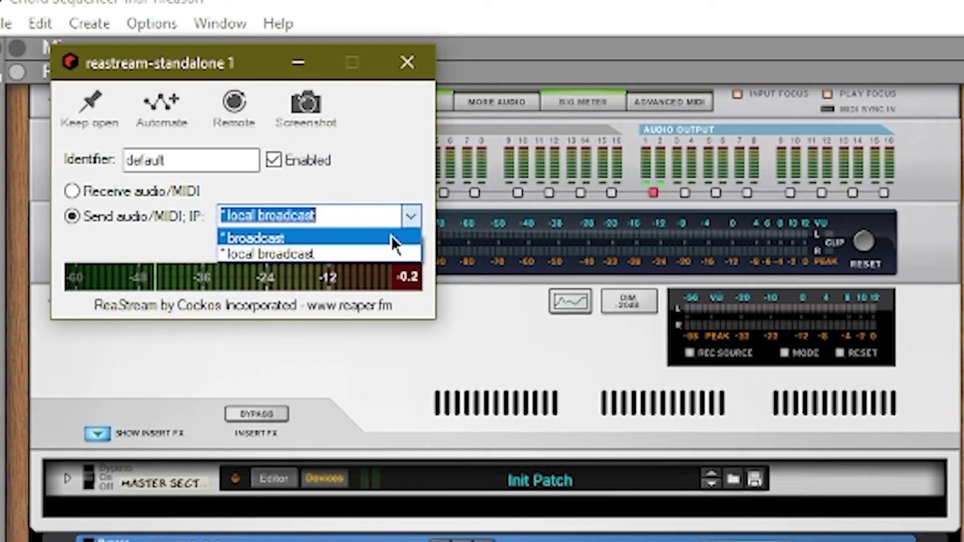
{"action": "left_click", "coordinate": [280, 254]}
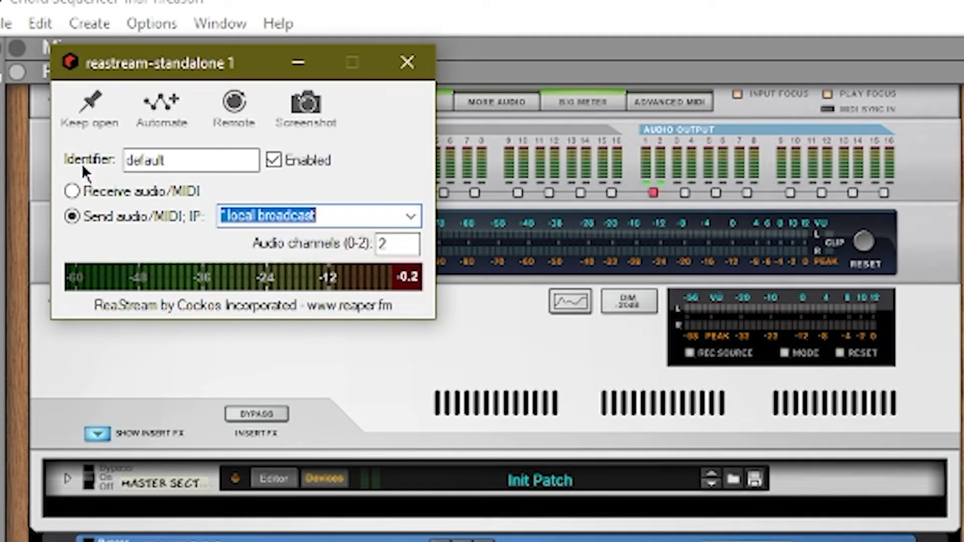
{"action": "left_click", "coordinate": [95, 188]}
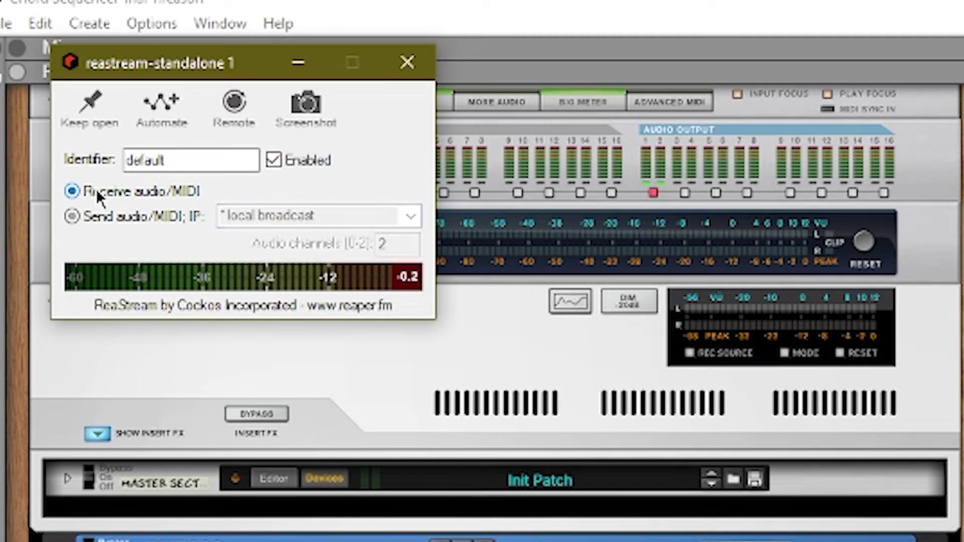
{"action": "left_click", "coordinate": [115, 221]}
{"action": "left_click", "coordinate": [409, 216]}
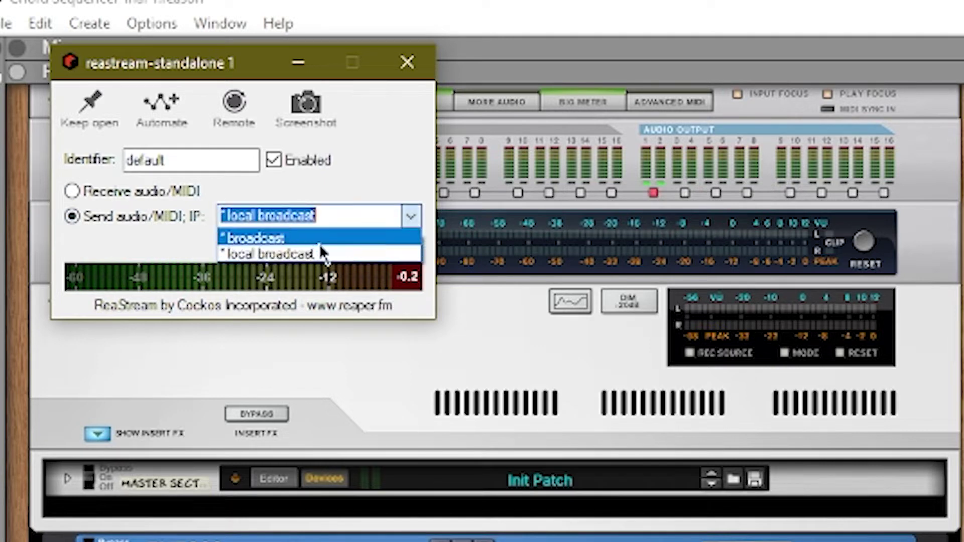
{"action": "left_click", "coordinate": [243, 251]}
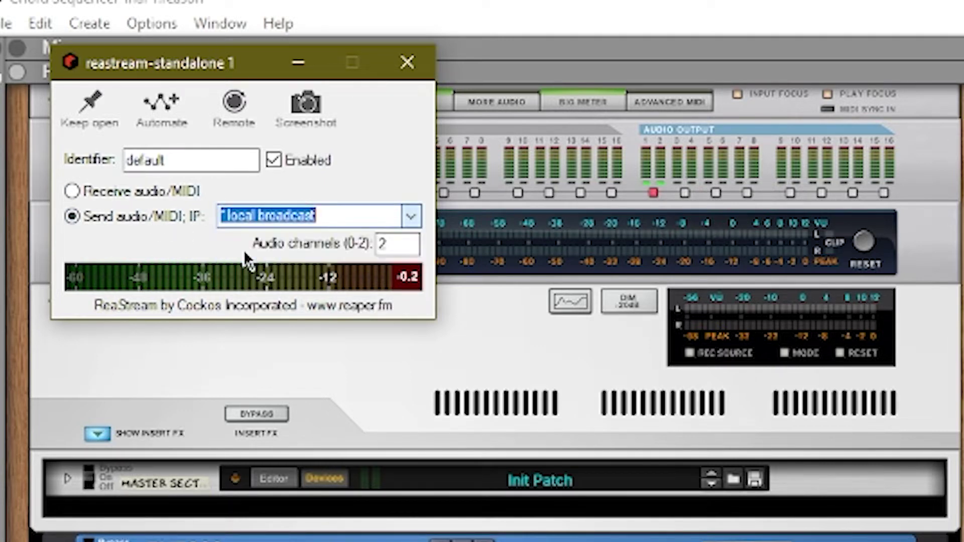
{"action": "left_click", "coordinate": [408, 61]}
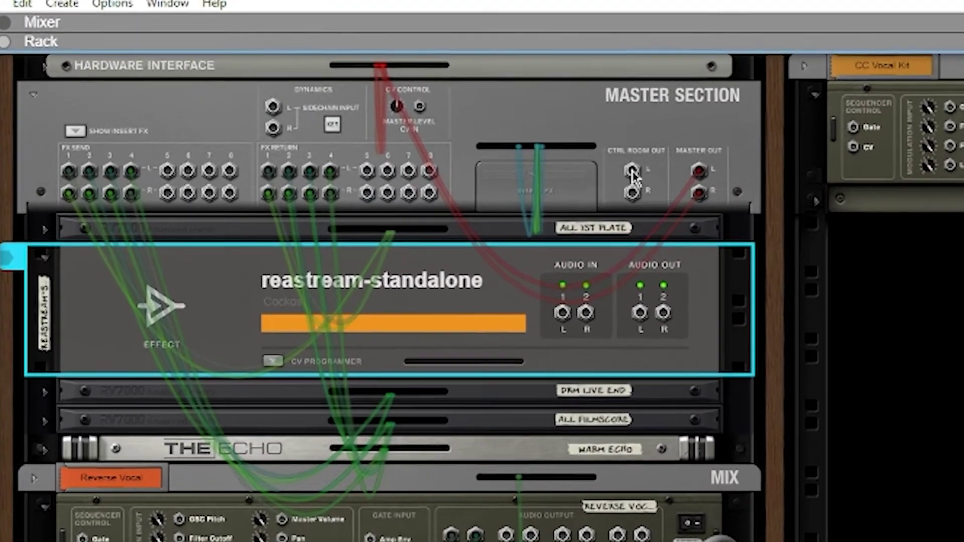
Connect the Master Section's control room outputs to the left and right audio inputs of reastream-standalone.
{"action": "left_click_drag", "start_coordinate": [341, 103], "coordinate": [277, 132]}
{"action": "left_click_drag", "start_coordinate": [588, 261], "coordinate": [649, 358]}
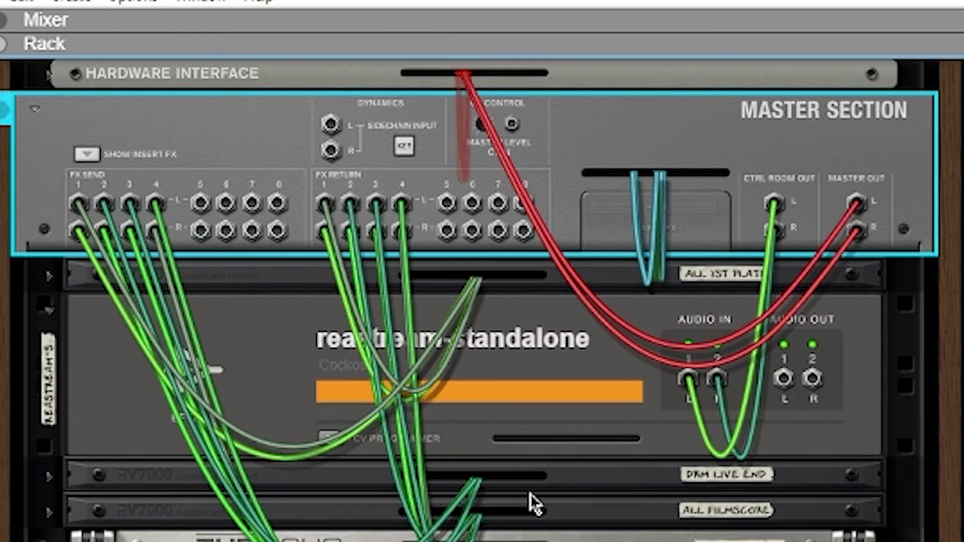
{"action": "key", "text": "Tab"}
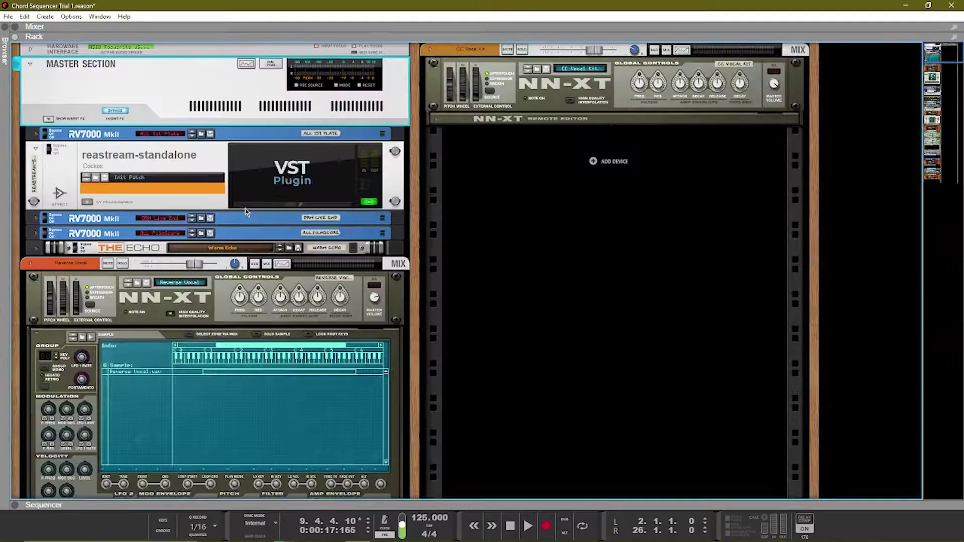
Adjust the control room output level in the mixer's master section.
{"action": "key", "text": "F5"}
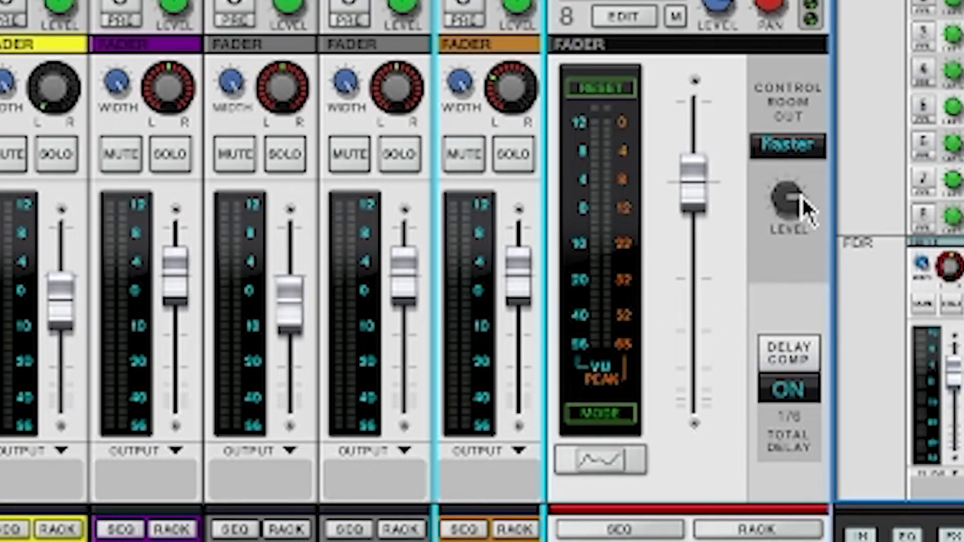
{"action": "left_click_drag", "start_coordinate": [801, 195], "coordinate": [782, 437]}
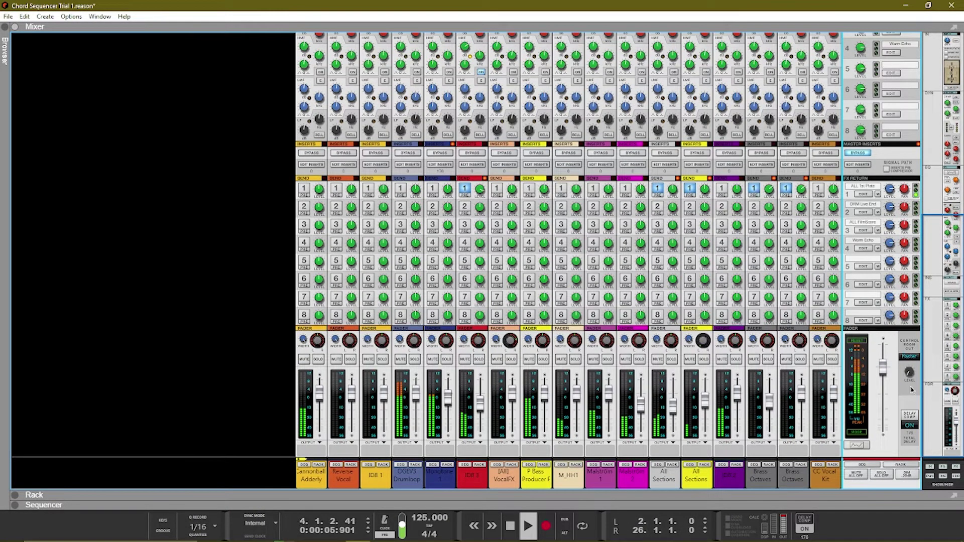
{"action": "mouse_move", "coordinate": [910, 374]}
{"action": "mouse_move", "coordinate": [910, 374]}
{"action": "left_mouse_down"}
{"action": "mouse_move", "coordinate": [909, 363]}
{"action": "mouse_move", "coordinate": [910, 378]}
{"action": "left_mouse_up"}
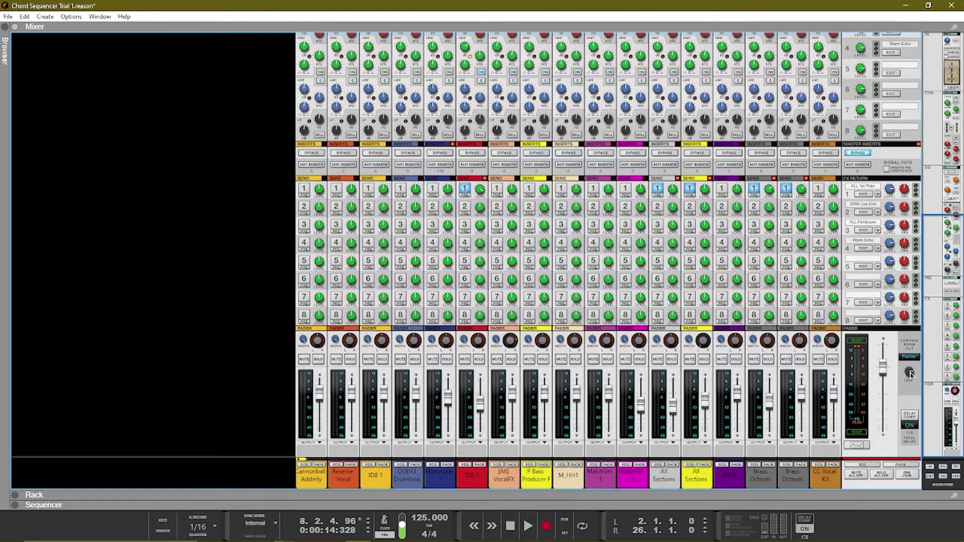
{"action": "left_click_drag", "start_coordinate": [911, 375], "coordinate": [911, 378]}
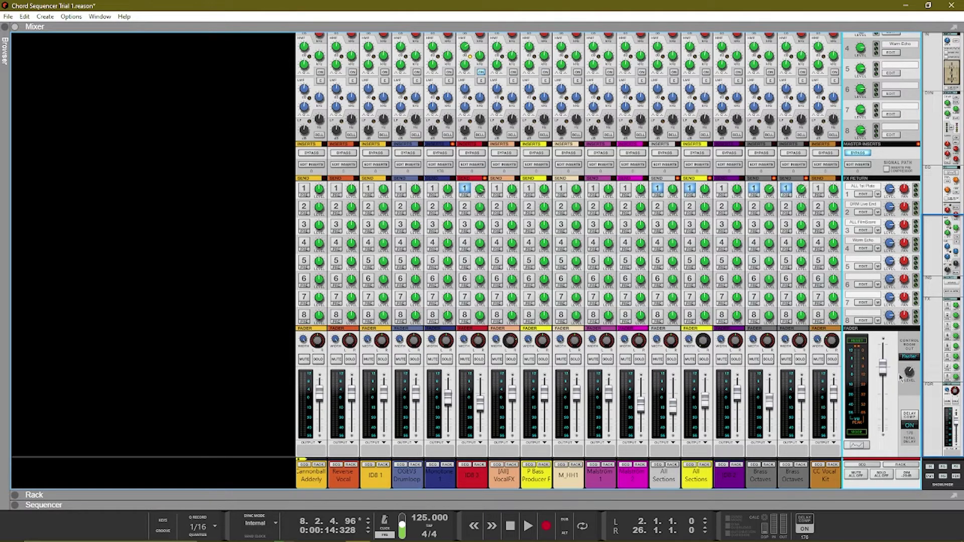
Return to the rear of the rack and add a Spider Audio Merger & Splitter below the ALL 1st Plate reverb.
{"action": "key", "text": "F6"}
{"action": "key", "text": "Tab"}
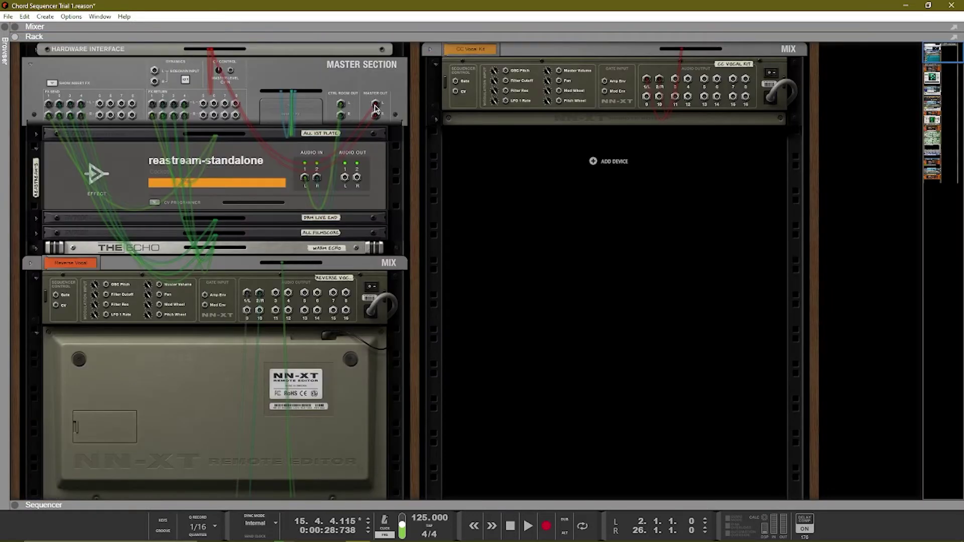
{"action": "left_click", "coordinate": [365, 130]}
{"action": "right_click", "coordinate": [363, 126]}
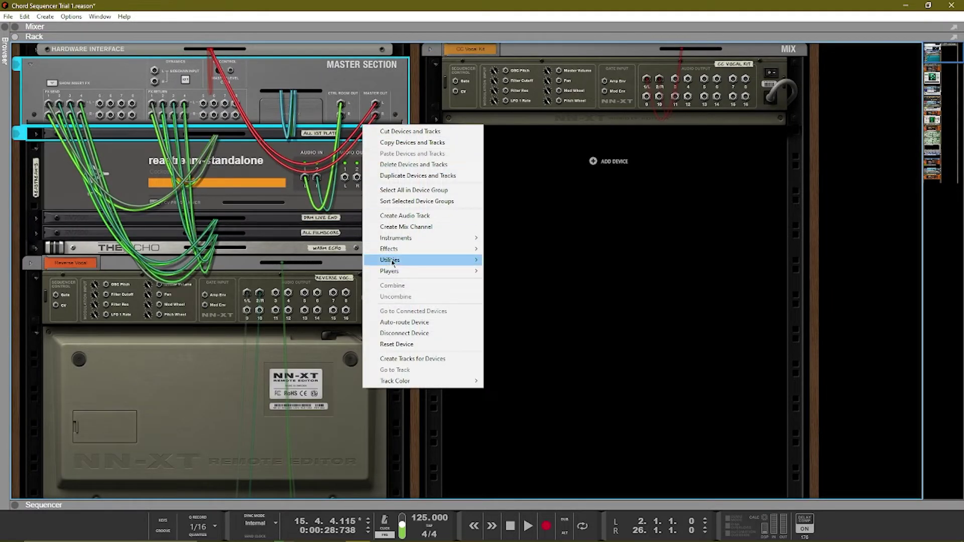
{"action": "mouse_move", "coordinate": [394, 260]}
{"action": "left_click", "coordinate": [532, 326]}
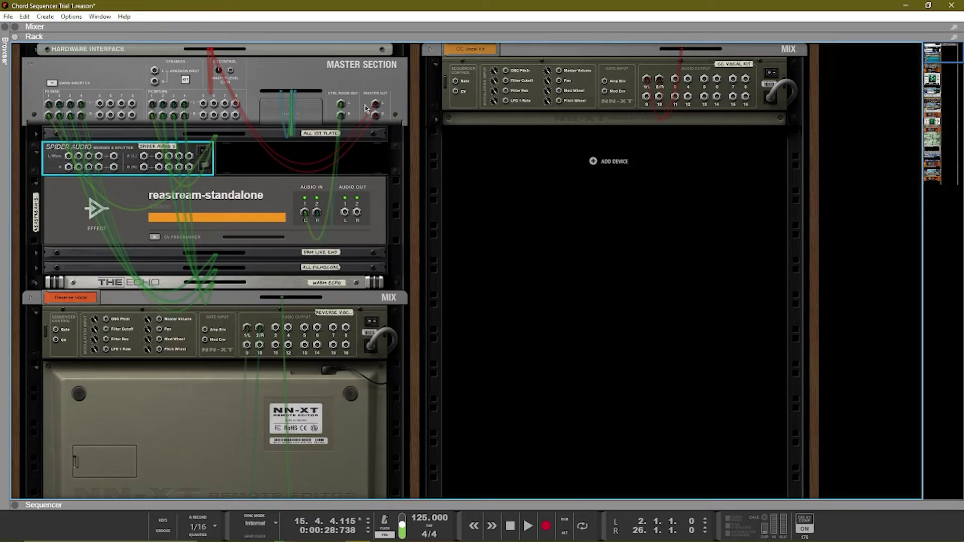
Reveal the hardware interface's Audio I/O and route Master Out through the Spider Audio splitter to audio outputs 1 and 2.
{"action": "left_click", "coordinate": [39, 50]}
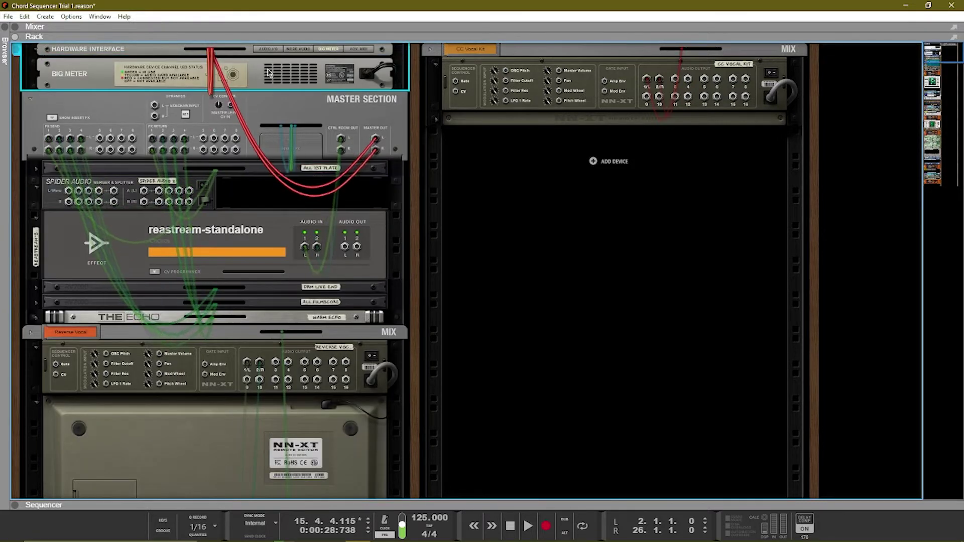
{"action": "left_click", "coordinate": [266, 50]}
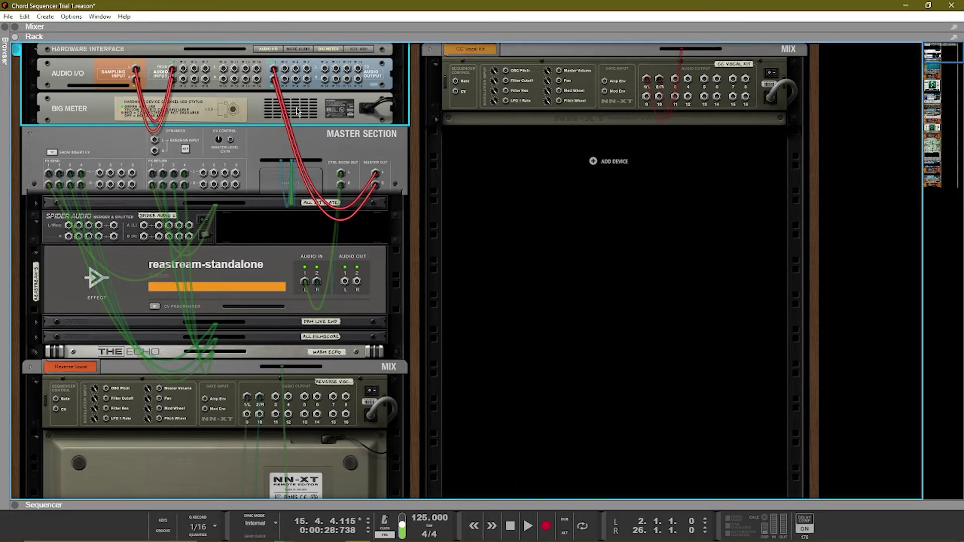
{"action": "left_click_drag", "start_coordinate": [374, 175], "coordinate": [146, 231]}
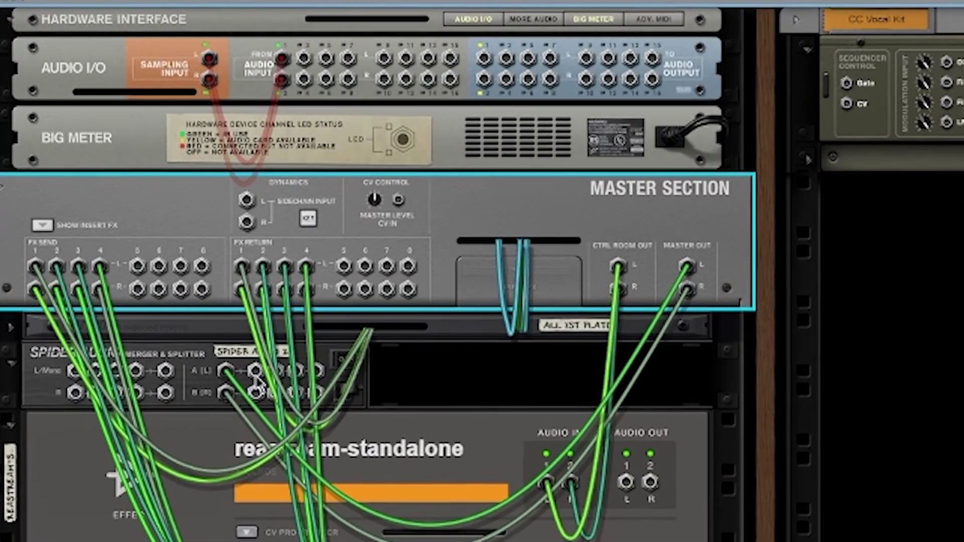
{"action": "left_click_drag", "start_coordinate": [212, 307], "coordinate": [407, 74]}
{"action": "left_click_drag", "start_coordinate": [510, 70], "coordinate": [490, 58]}
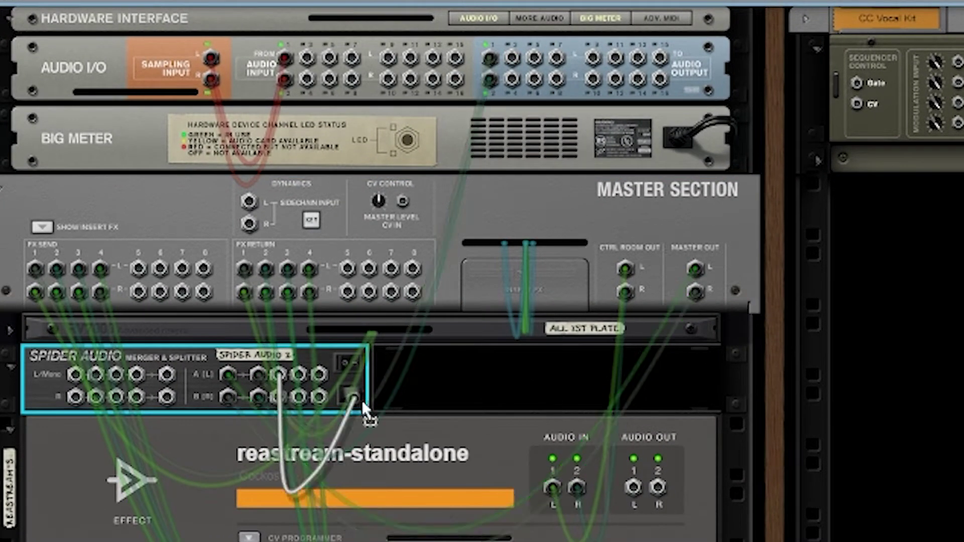
Replace the control room feed into reastream-standalone with a stereo cable from a free Spider Audio splitter output.
{"action": "left_click", "coordinate": [553, 489]}
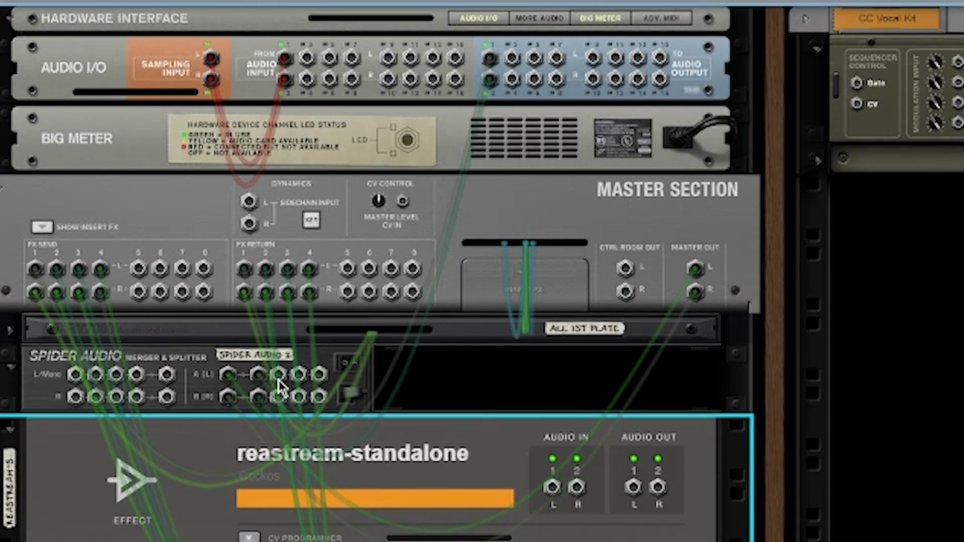
{"action": "left_click_drag", "start_coordinate": [278, 376], "coordinate": [553, 488]}
Open the reastream-standalone interface and play the song to check the signal reaching the plugin.
{"action": "key", "text": "Tab"}
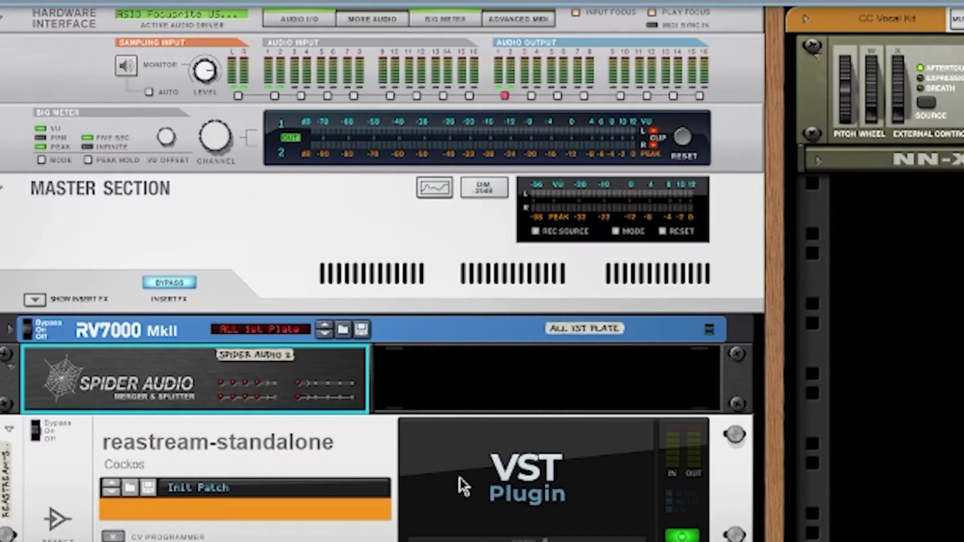
{"action": "left_click", "coordinate": [521, 517]}
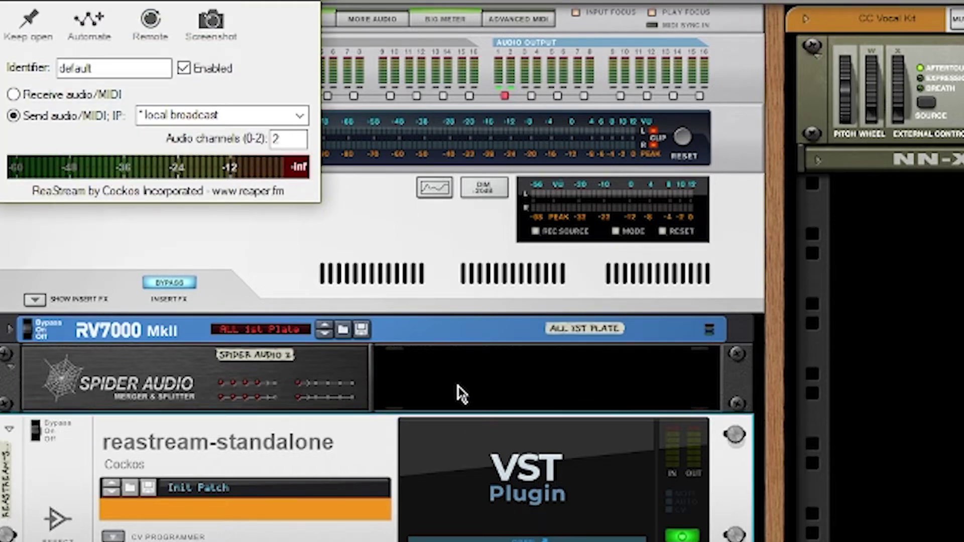
{"action": "key", "text": "space"}
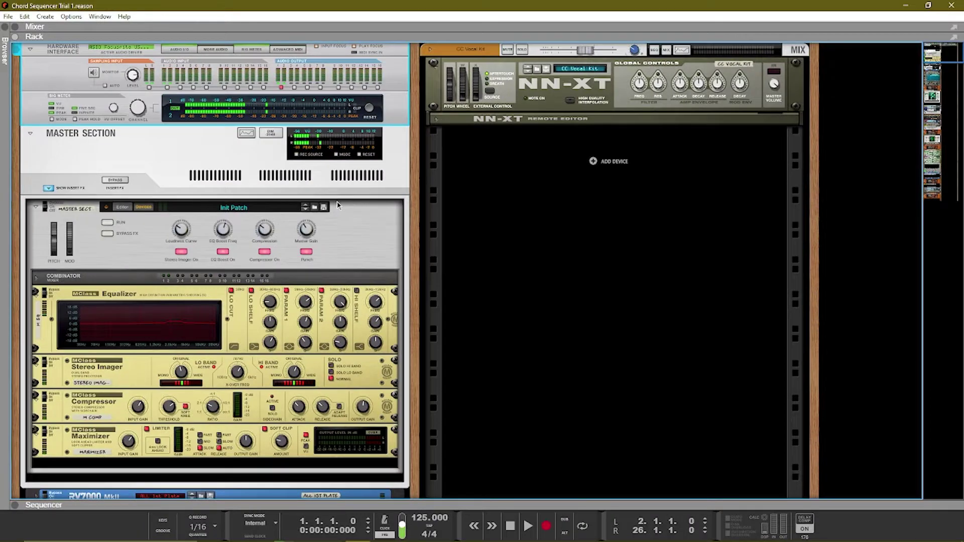
Fold the master insert Combinator at the rack's rear and examine the cables of reastream-standalone and the Spider Audio splitter.
{"action": "key", "text": "Tab"}
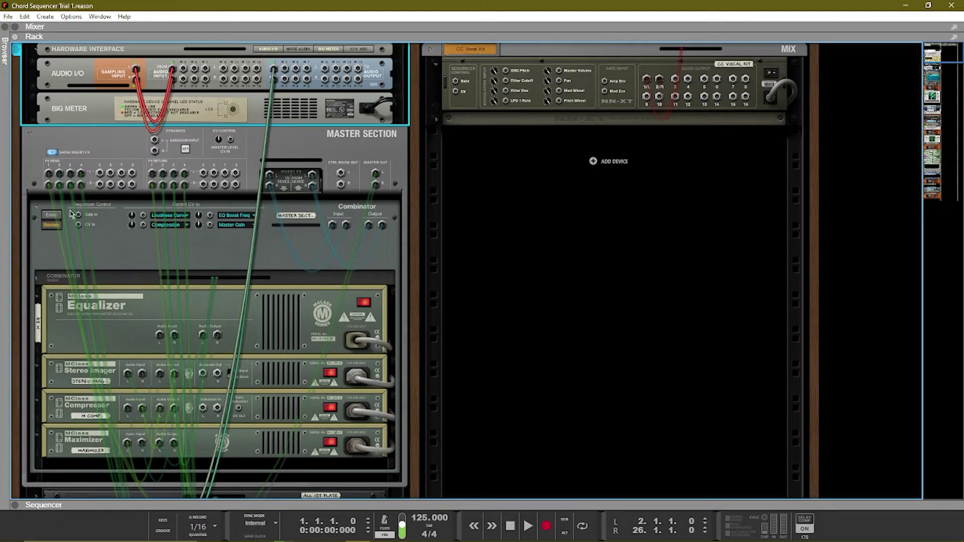
{"action": "left_click", "coordinate": [37, 210]}
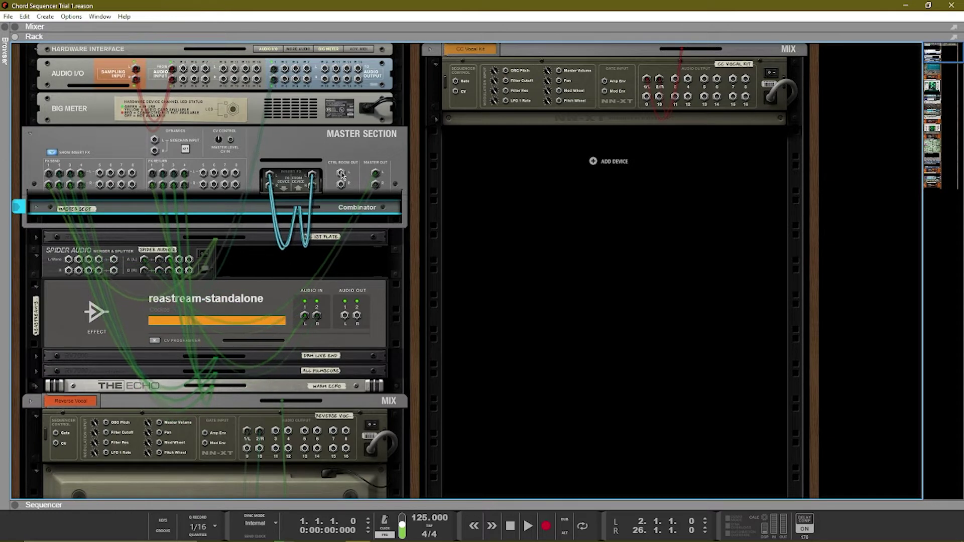
{"action": "left_click", "coordinate": [252, 310]}
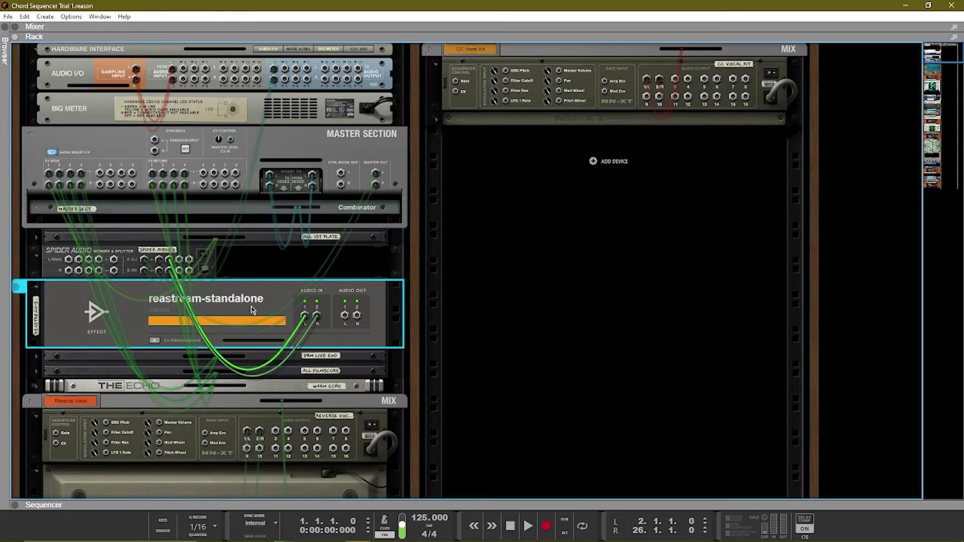
{"action": "left_click", "coordinate": [193, 256]}
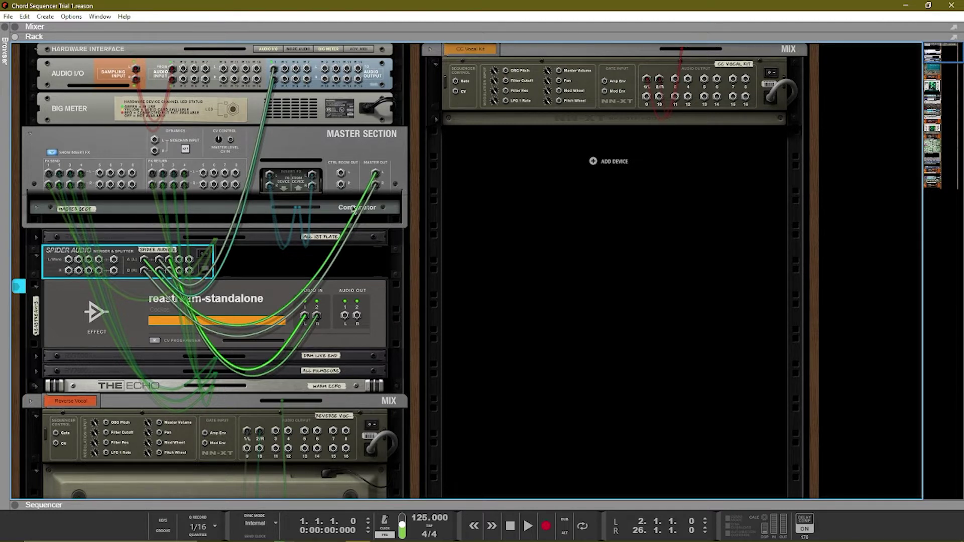
Replace the splitter feed into reastream-standalone with a stereo cable from the control room output and return to the rack's front.
{"action": "left_click", "coordinate": [317, 305]}
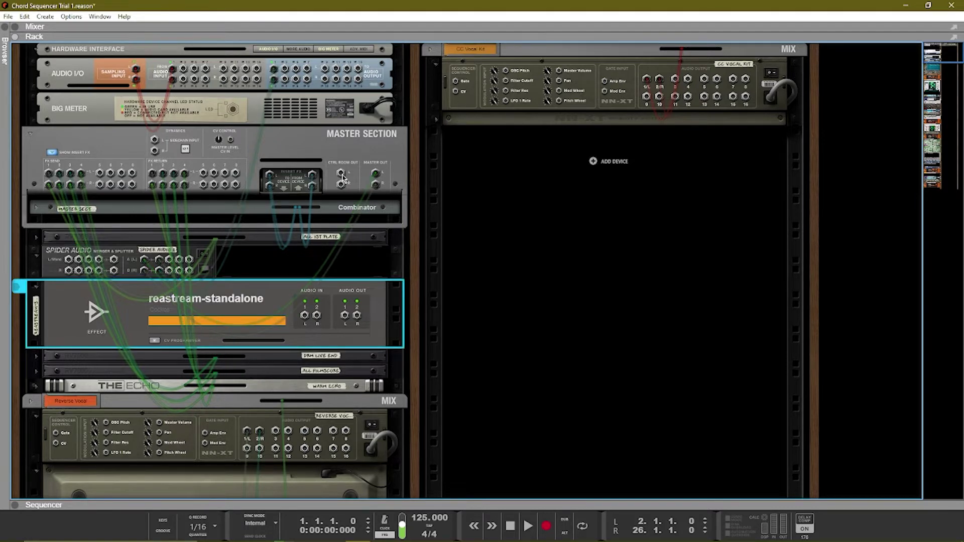
{"action": "left_click_drag", "start_coordinate": [343, 177], "coordinate": [305, 314]}
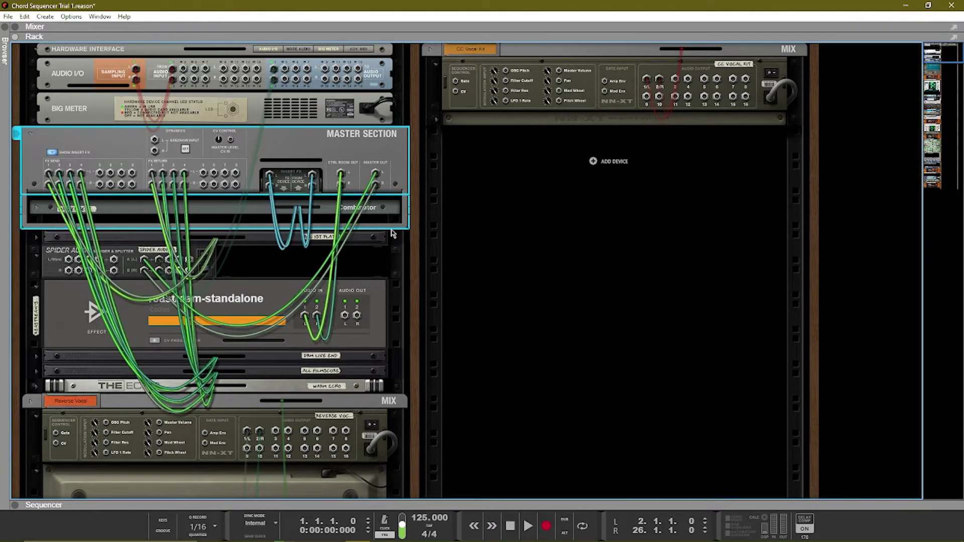
{"action": "key", "text": "Tab"}
{"action": "key", "text": "F5"}
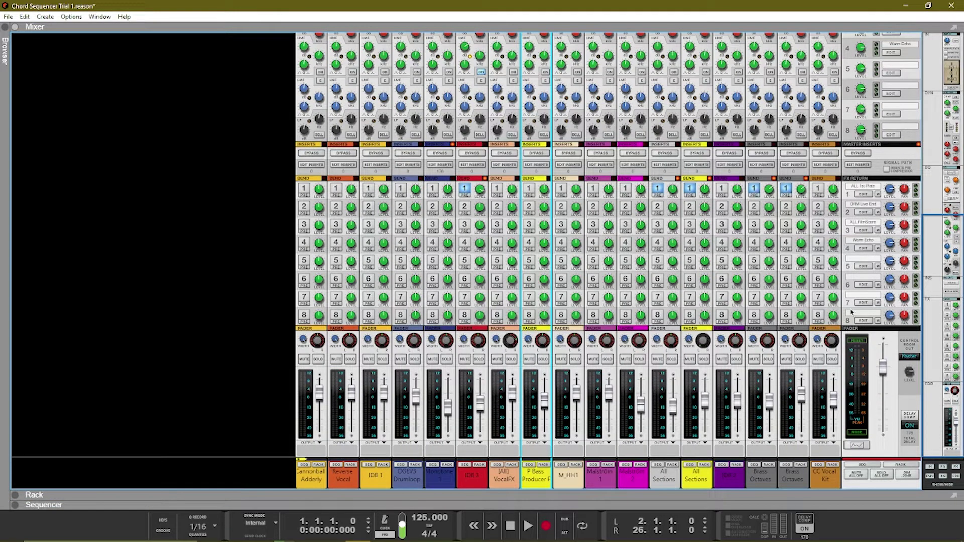
{"action": "key", "text": "F6"}
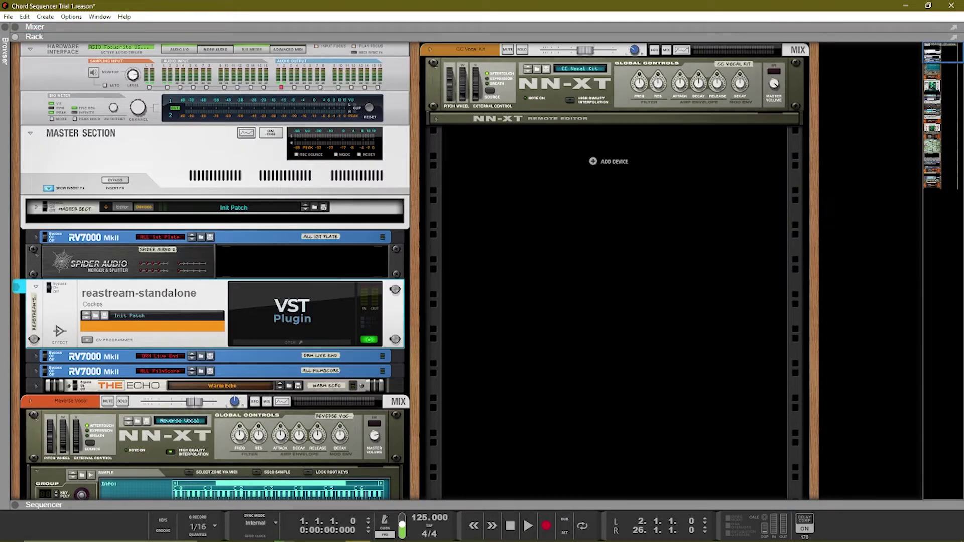
Switch to OBS and add a new Audio Input Capture source named DAW to the Reason Setup scene.
{"action": "key", "text": "alt+Tab"}
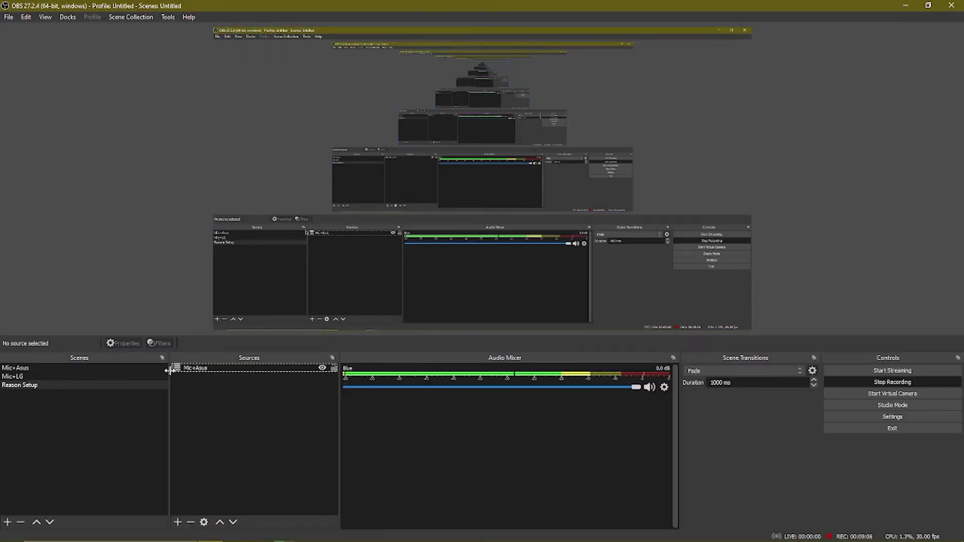
{"action": "left_click", "coordinate": [178, 522]}
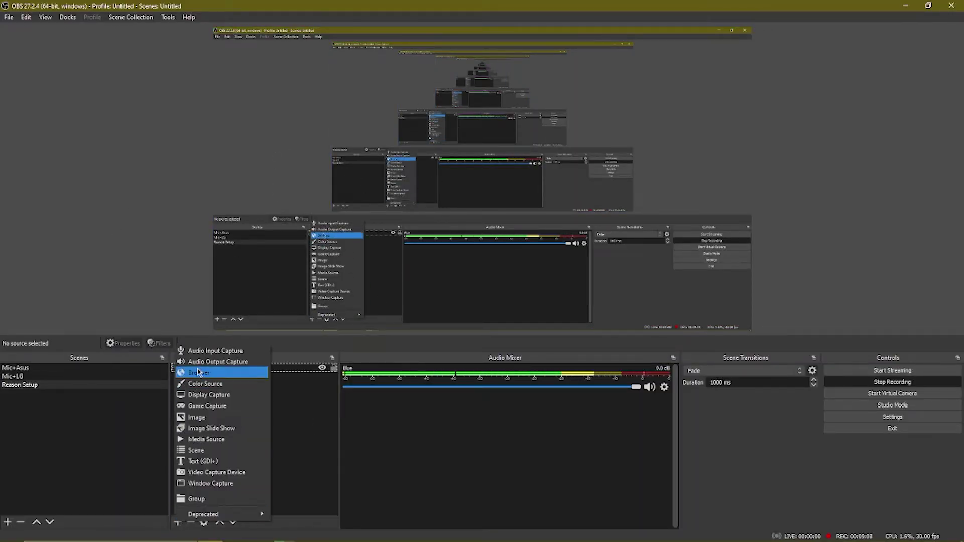
{"action": "left_click", "coordinate": [204, 351]}
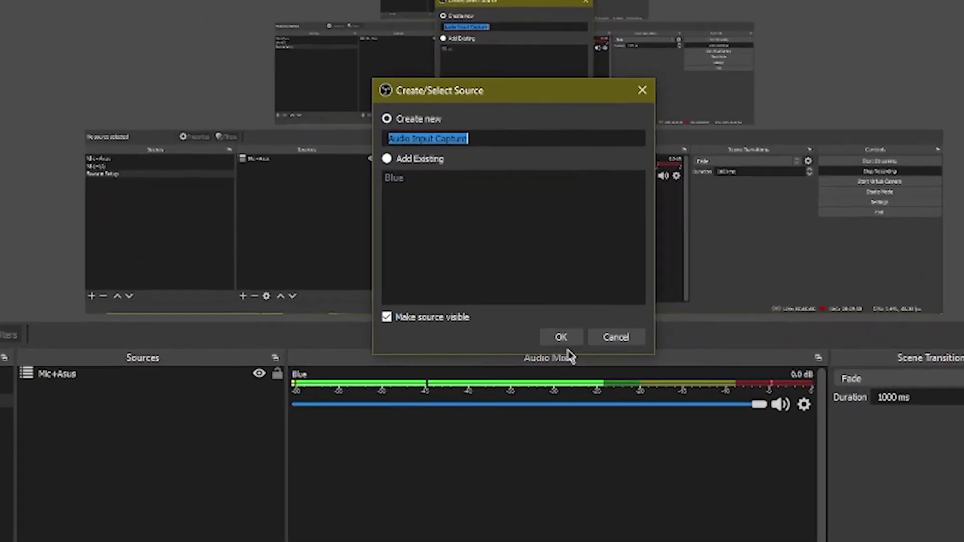
{"action": "type", "text": "rEASO"}
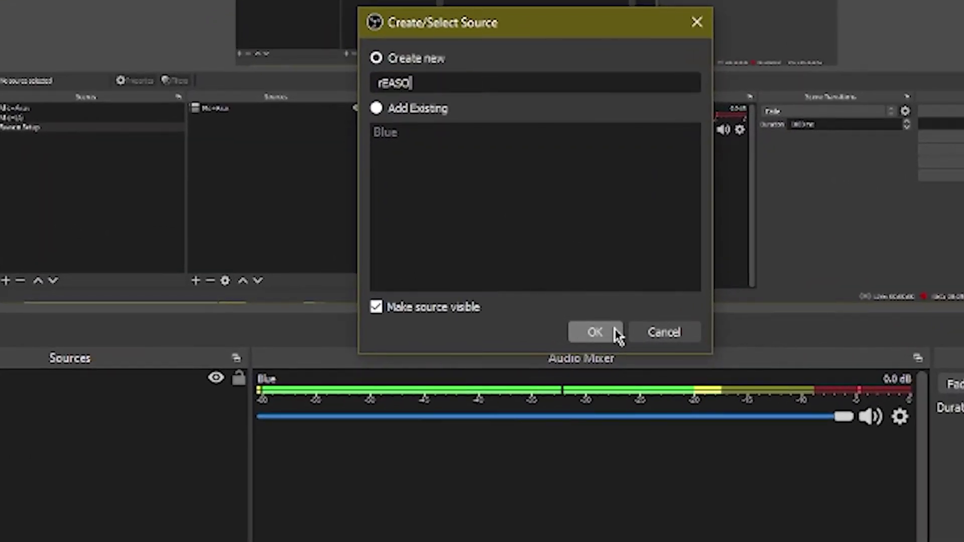
{"action": "key", "text": "BackSpace"}
{"action": "key", "text": "BackSpace"}
{"action": "key", "text": "BackSpace"}
{"action": "key", "text": "BackSpace"}
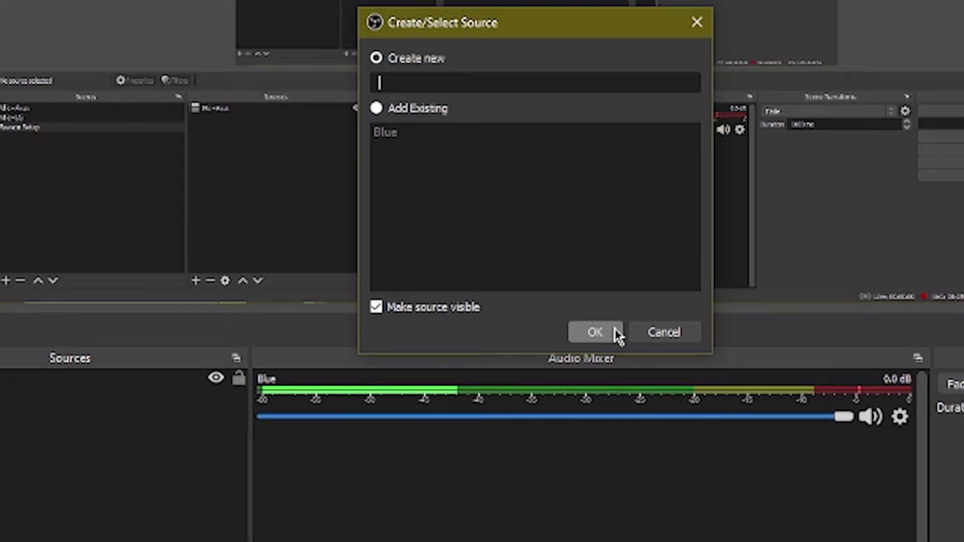
{"action": "type", "text": "DAW"}
{"action": "left_click", "coordinate": [616, 331]}
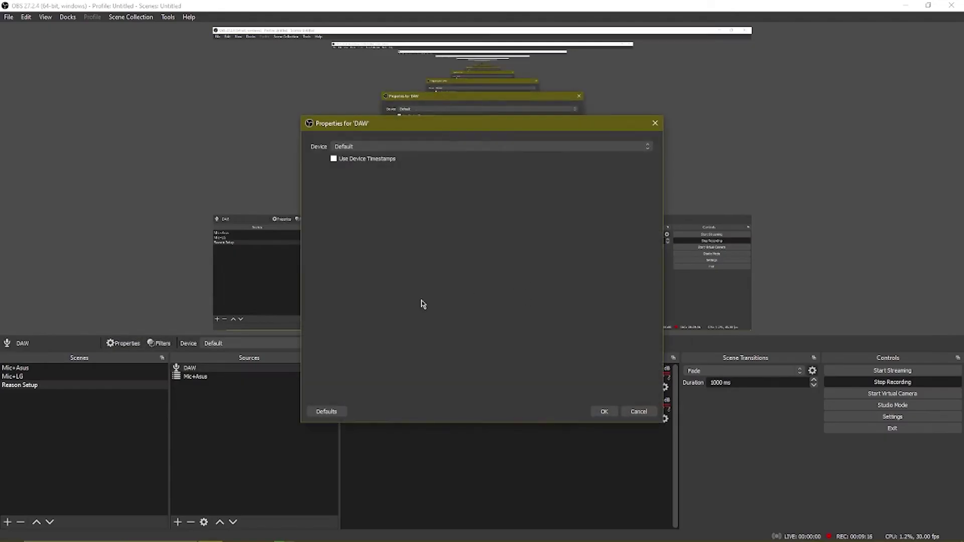
Set the DAW source's device to CABLE Output (VB-Audio Virtual Cable) and accept its properties.
{"action": "left_click", "coordinate": [378, 151]}
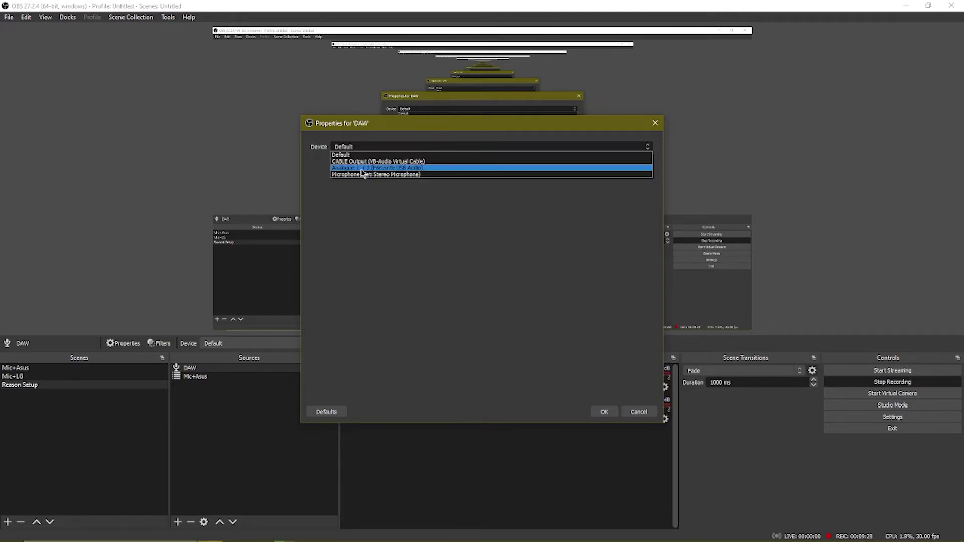
{"action": "left_click", "coordinate": [388, 161]}
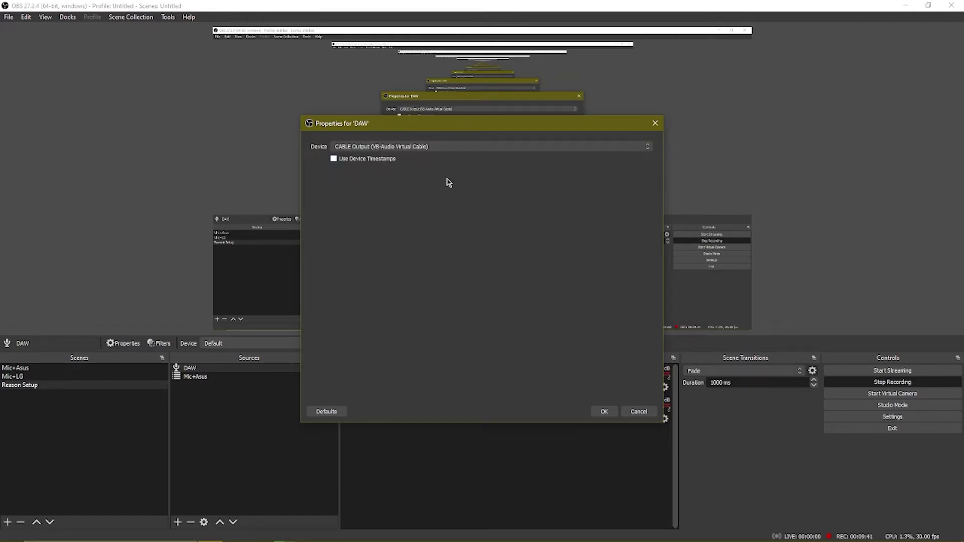
{"action": "left_click", "coordinate": [398, 146]}
{"action": "left_click", "coordinate": [474, 240]}
{"action": "left_click", "coordinate": [606, 412]}
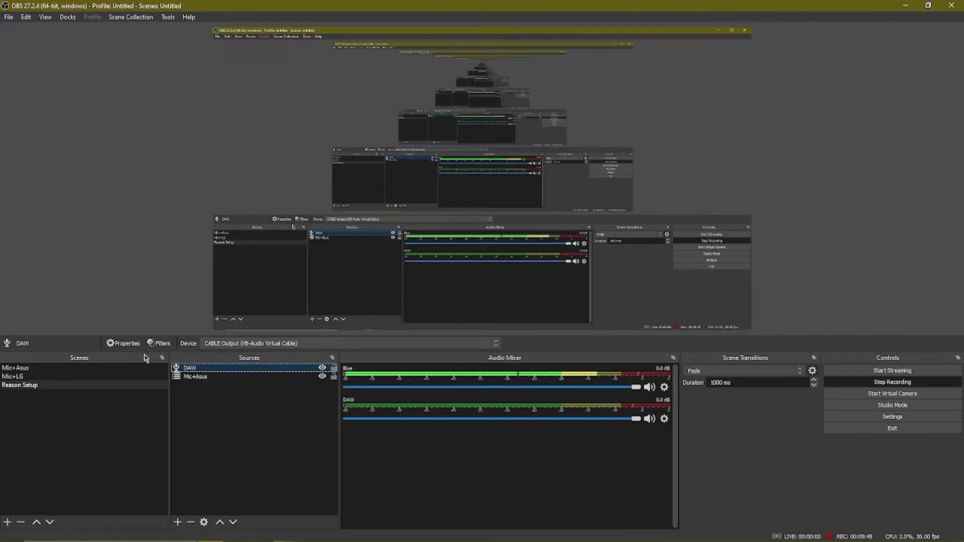
Add a VST 2.x Plug-in filter to the DAW source, load reastream-standalone in it and open the plug-in interface.
{"action": "left_click", "coordinate": [159, 344]}
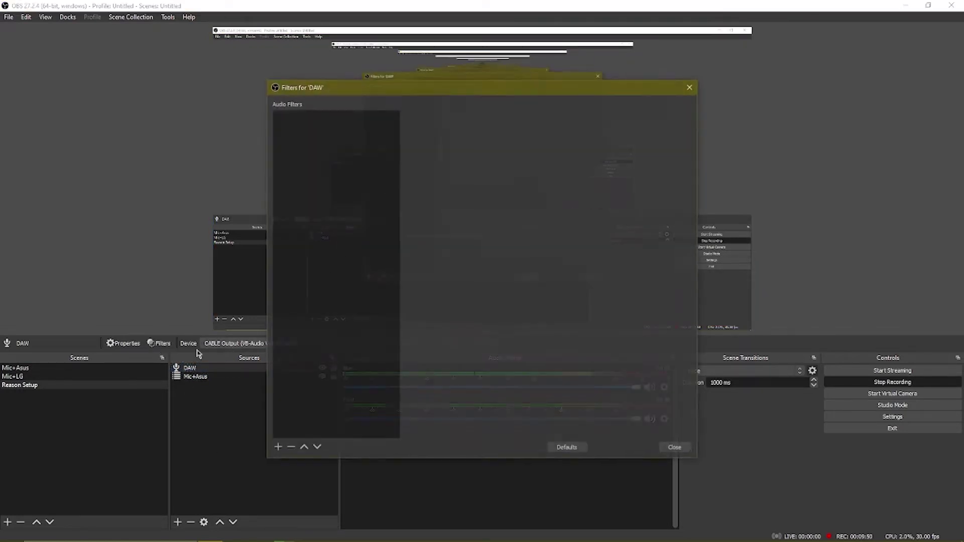
{"action": "left_click", "coordinate": [277, 448]}
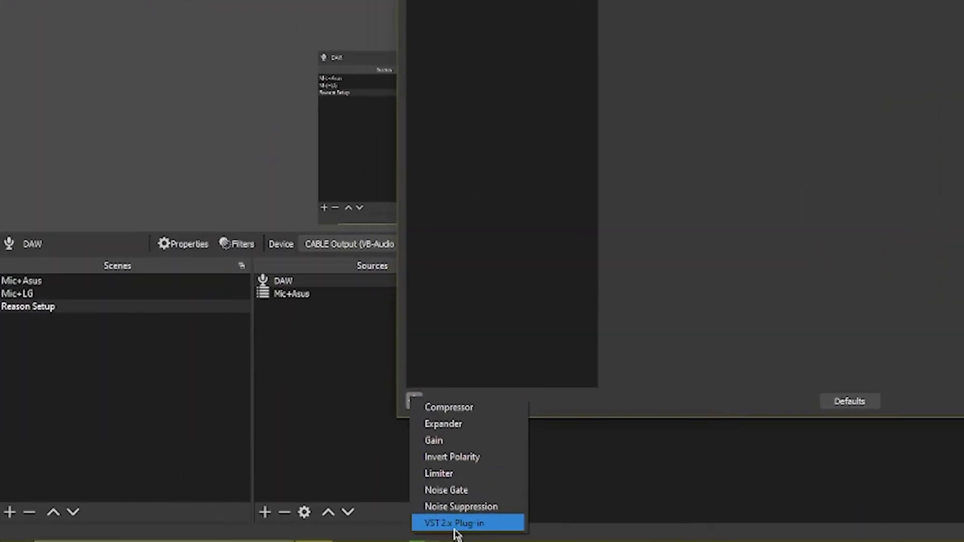
{"action": "left_click", "coordinate": [454, 524]}
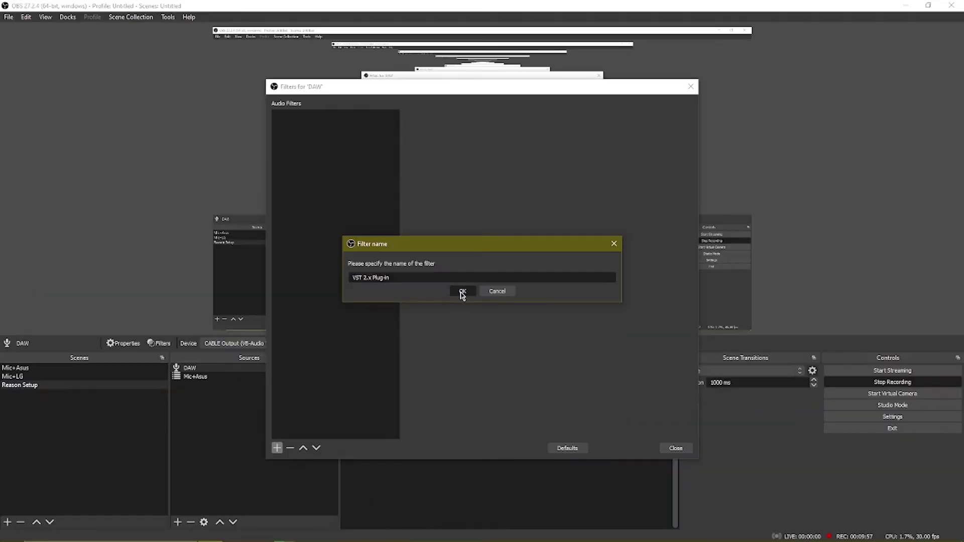
{"action": "left_click", "coordinate": [691, 166]}
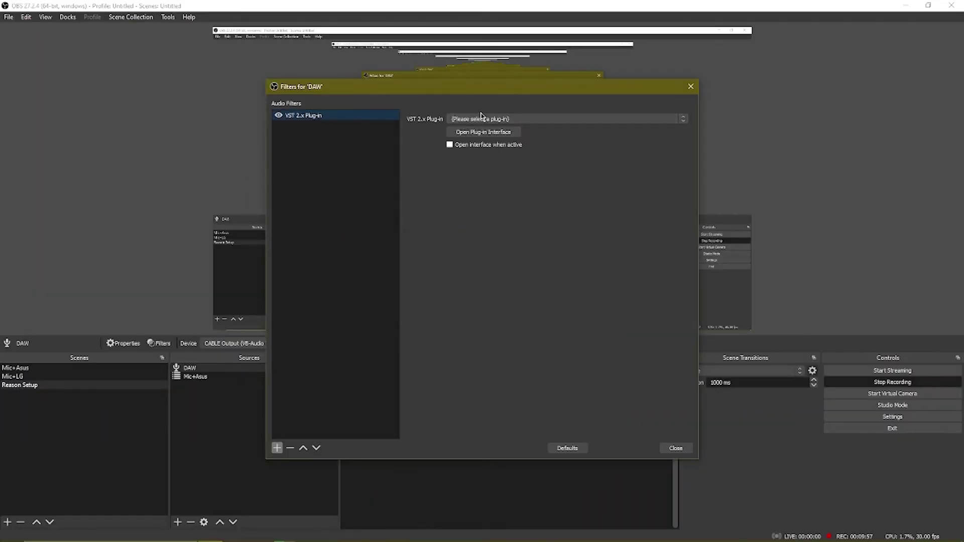
{"action": "left_click", "coordinate": [481, 119]}
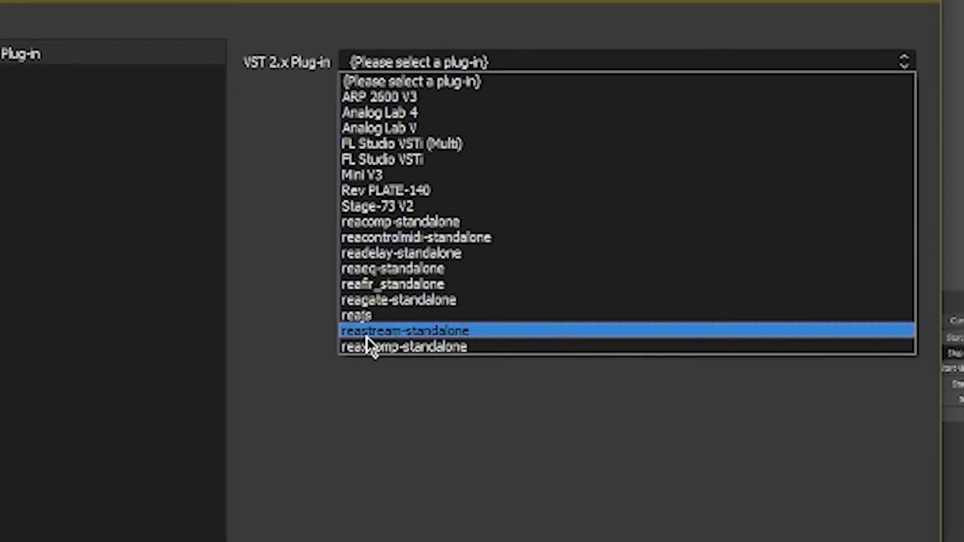
{"action": "left_click", "coordinate": [402, 332]}
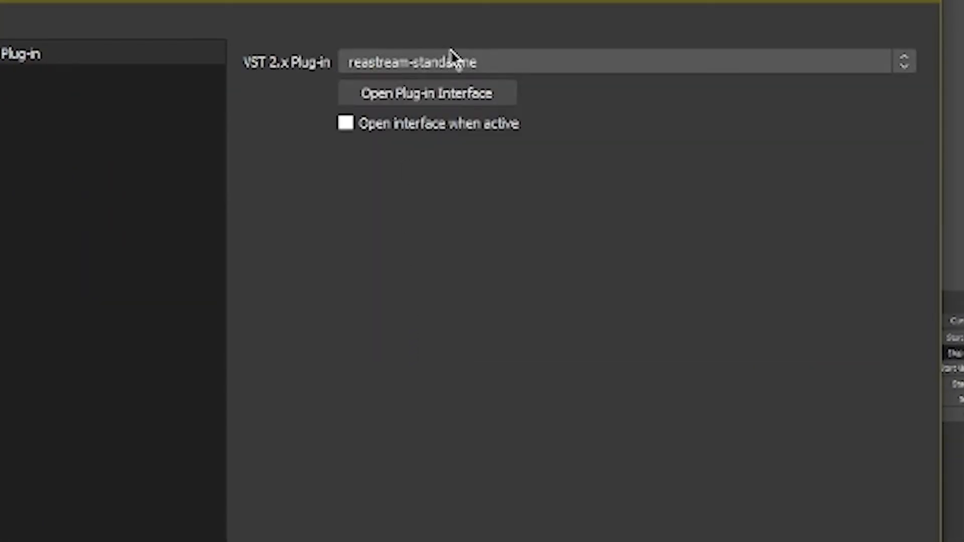
{"action": "left_click", "coordinate": [449, 101]}
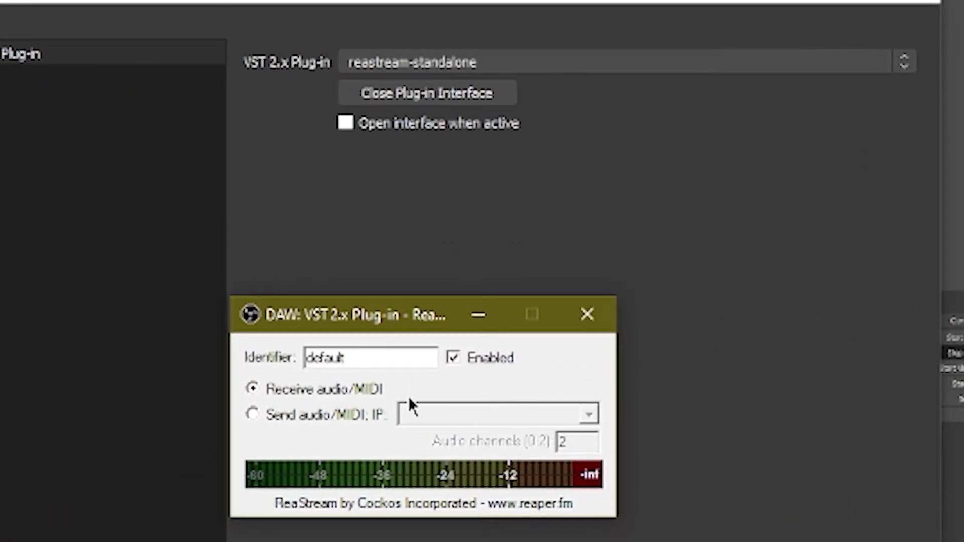
Play the song in Reason, then return to OBS and close the DAW filters to check the source's level.
{"action": "key", "text": "alt+Tab"}
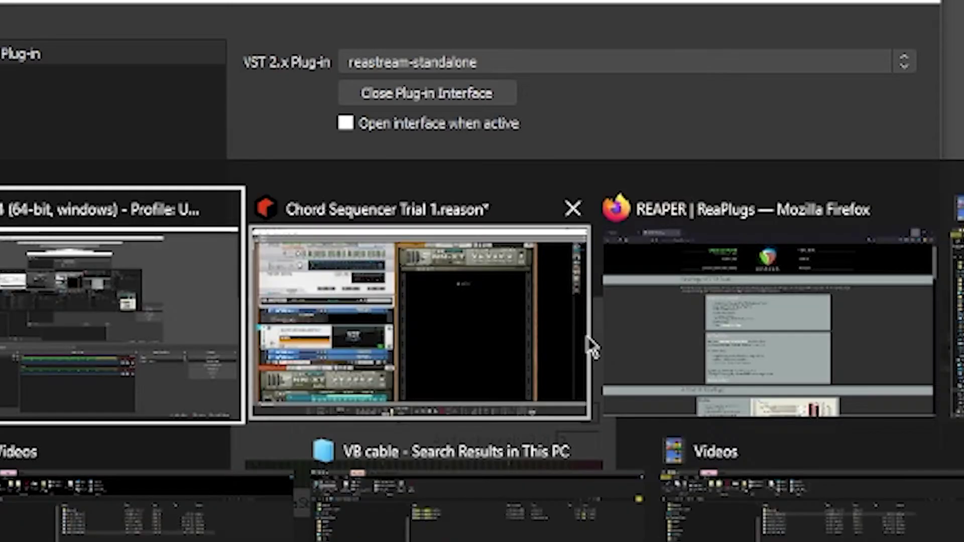
{"action": "key", "text": "space"}
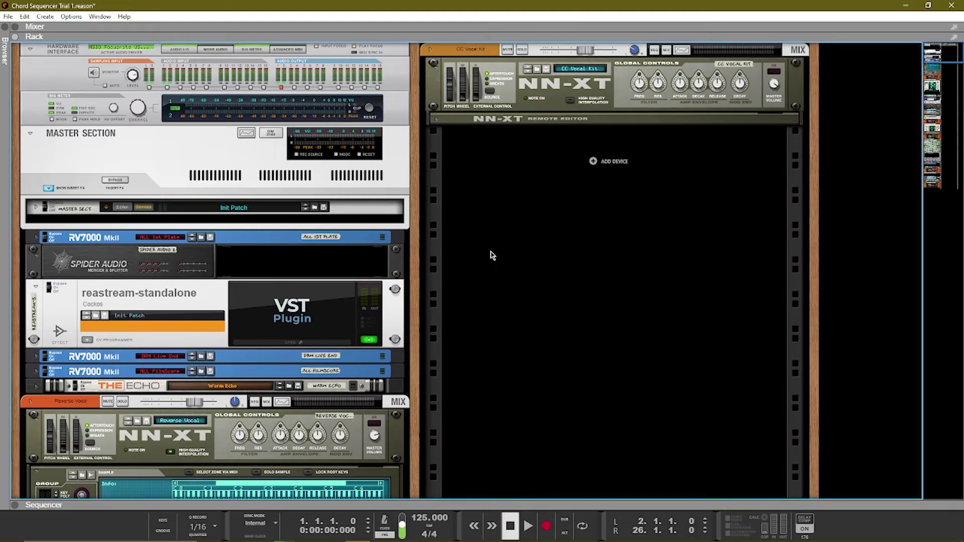
{"action": "key", "text": "alt+Tab"}
{"action": "left_click", "coordinate": [491, 255]}
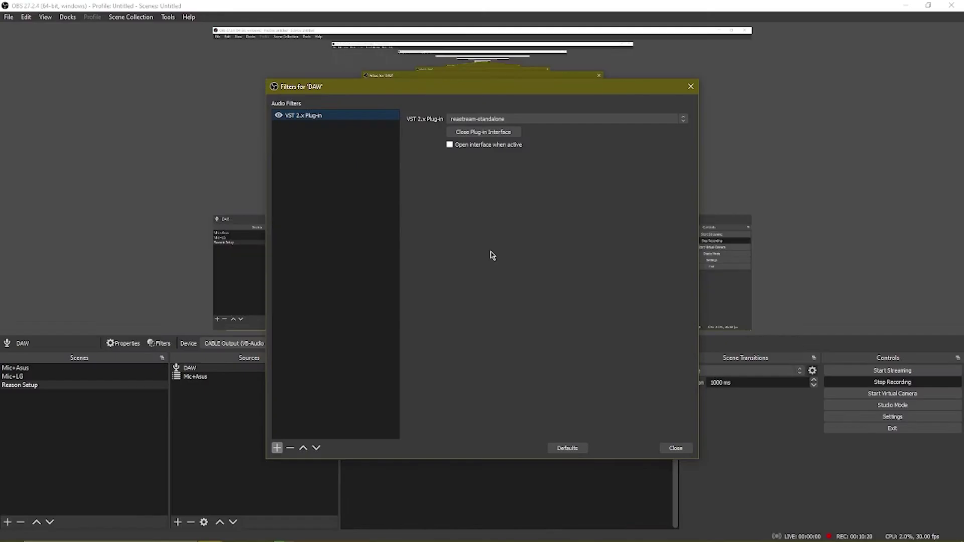
{"action": "left_click", "coordinate": [675, 449]}
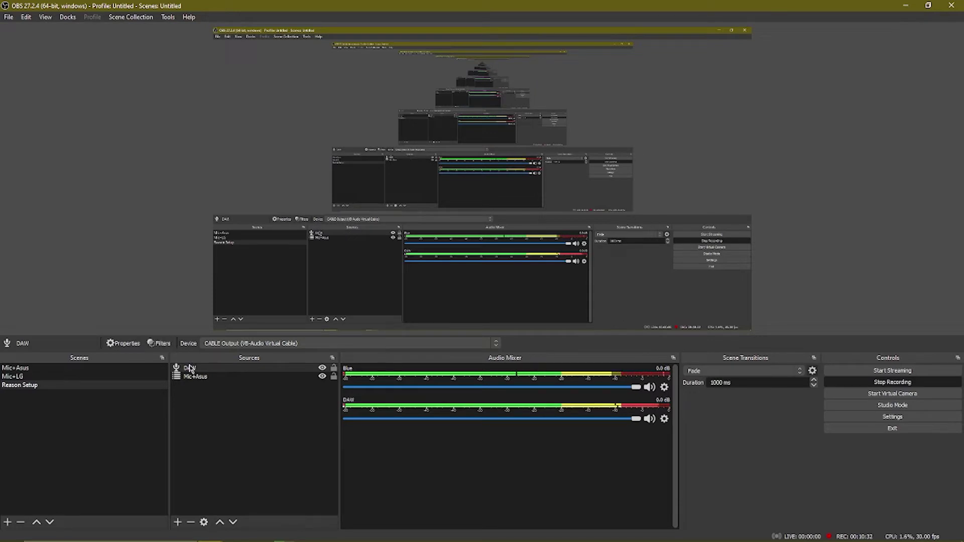
Reopen the ReaStream interface from the DAW filters to check the received signal, then close both windows.
{"action": "left_click", "coordinate": [160, 343]}
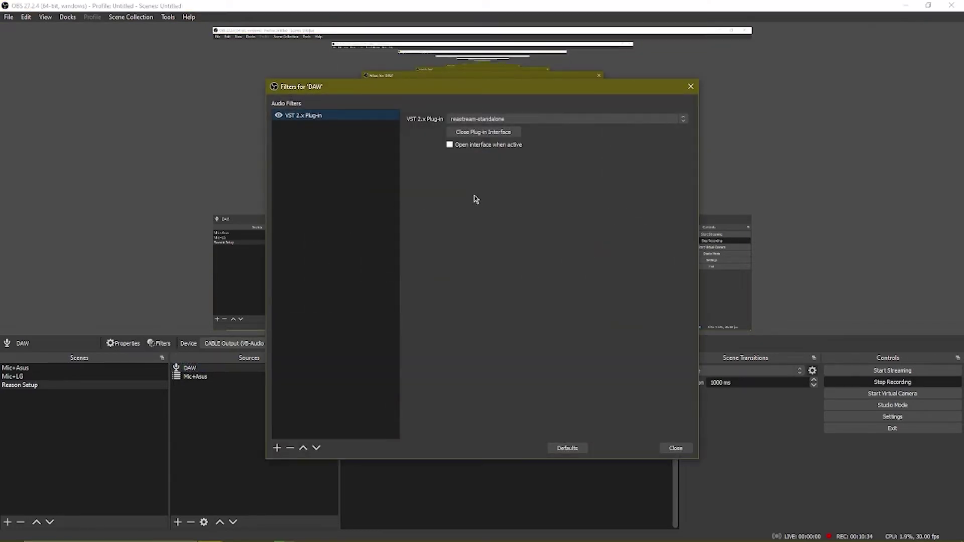
{"action": "left_click", "coordinate": [489, 133]}
{"action": "left_click", "coordinate": [482, 132]}
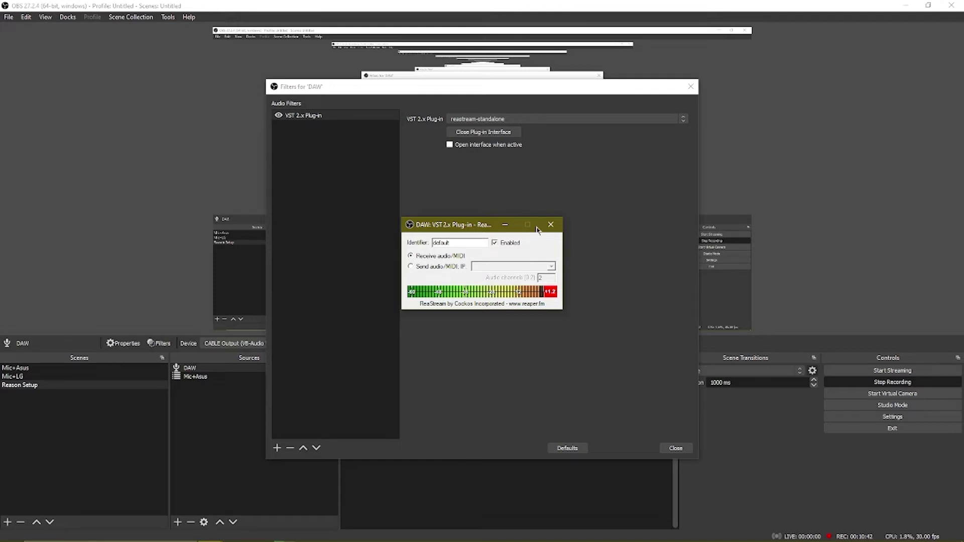
{"action": "left_click", "coordinate": [551, 224]}
{"action": "left_click", "coordinate": [675, 448]}
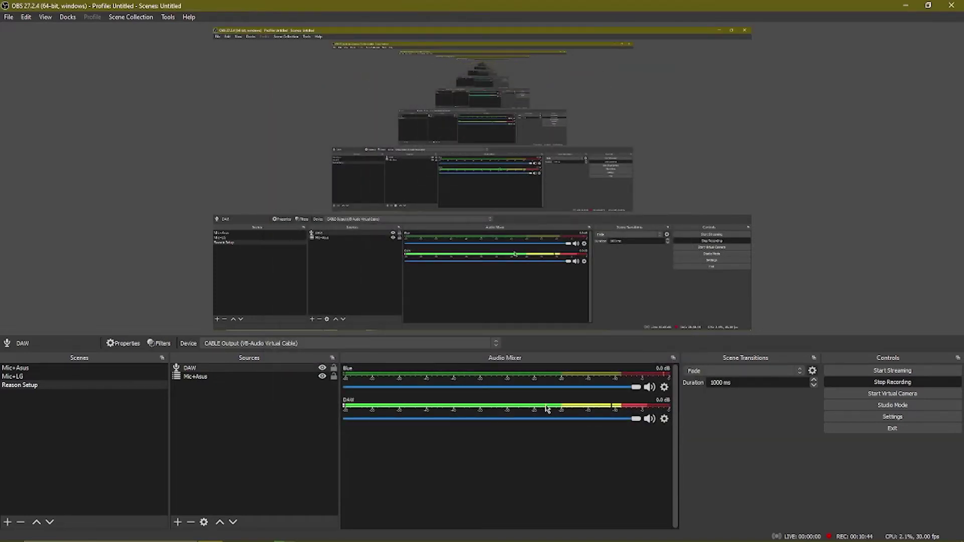
Check the playing song in Reason, then return to OBS and review the DAW source's capture device.
{"action": "key", "text": "alt+Tab"}
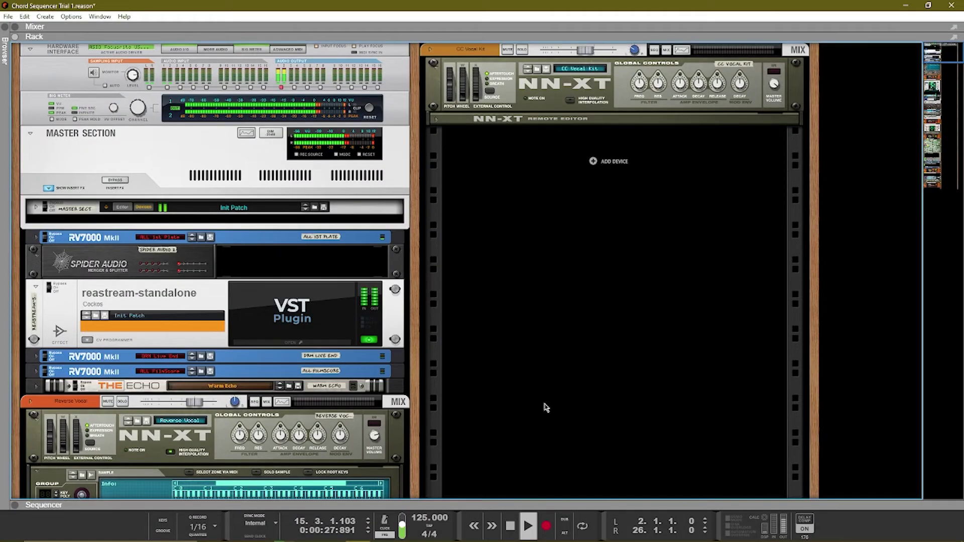
{"action": "key", "text": "alt+Tab"}
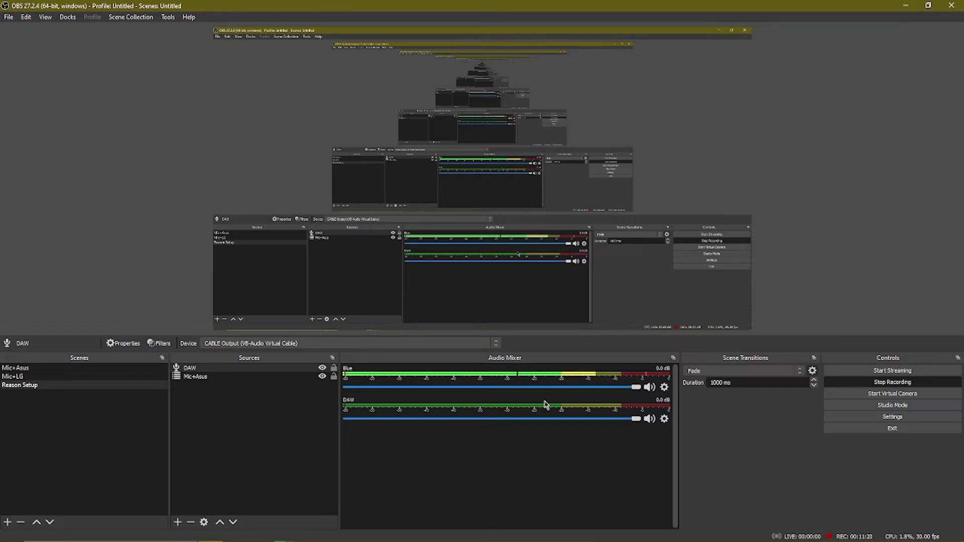
{"action": "double_click", "coordinate": [190, 368]}
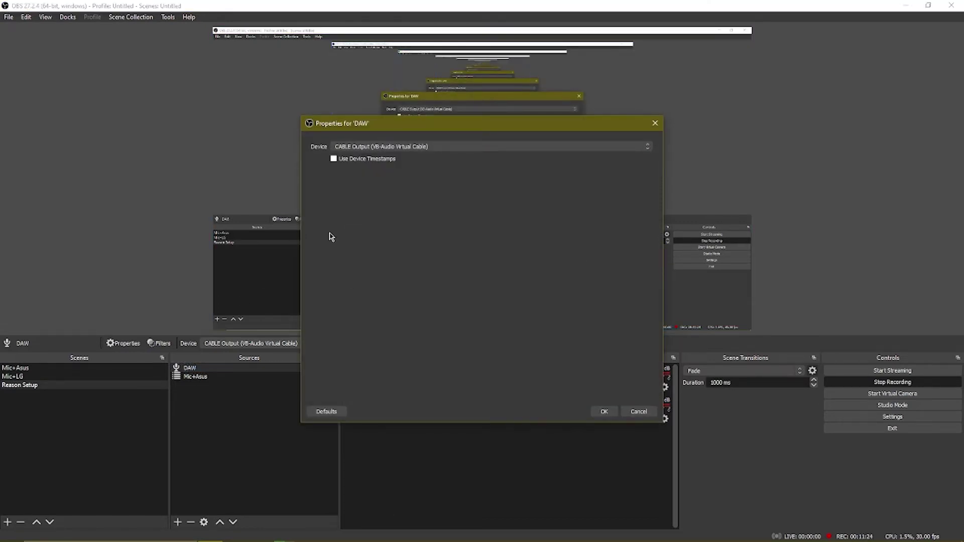
{"action": "left_click", "coordinate": [604, 412]}
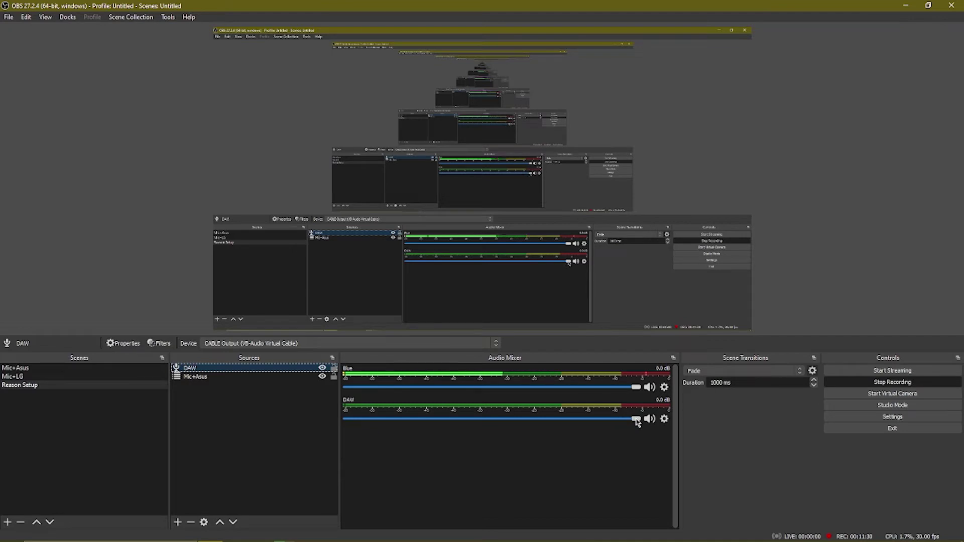
Examine the DAW channel's volume control and the filter types available for the source.
{"action": "mouse_move", "coordinate": [637, 419]}
{"action": "left_mouse_down"}
{"action": "mouse_move", "coordinate": [381, 445]}
{"action": "mouse_move", "coordinate": [590, 443]}
{"action": "mouse_move", "coordinate": [428, 443]}
{"action": "mouse_move", "coordinate": [624, 435]}
{"action": "mouse_move", "coordinate": [455, 430]}
{"action": "mouse_move", "coordinate": [645, 426]}
{"action": "left_mouse_up"}
{"action": "left_click", "coordinate": [663, 419]}
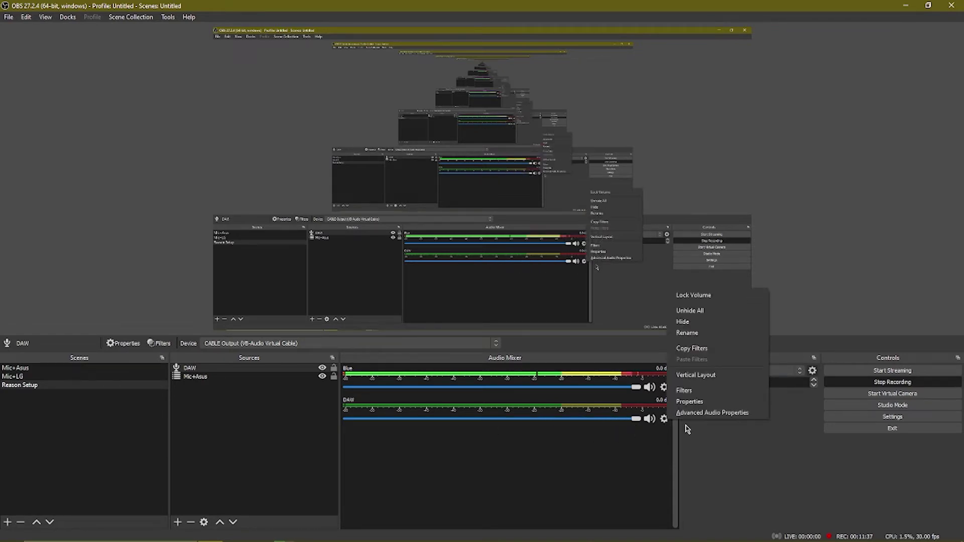
{"action": "left_click", "coordinate": [684, 390]}
{"action": "left_click", "coordinate": [277, 447]}
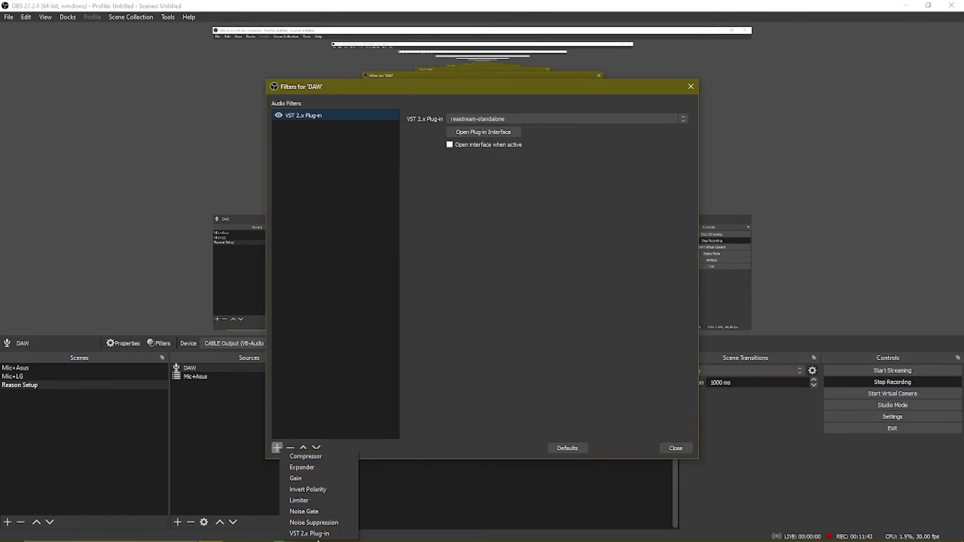
{"action": "left_click", "coordinate": [442, 394]}
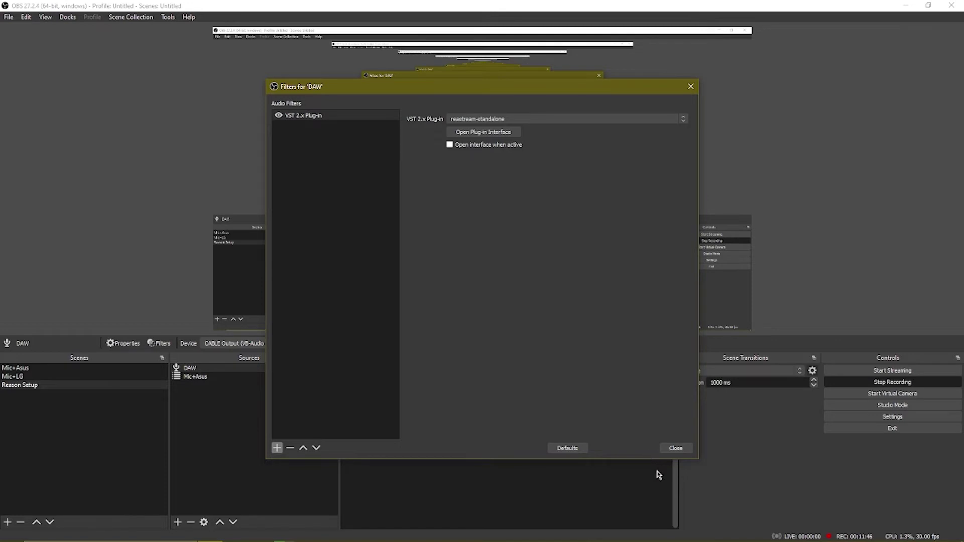
{"action": "left_click", "coordinate": [670, 452]}
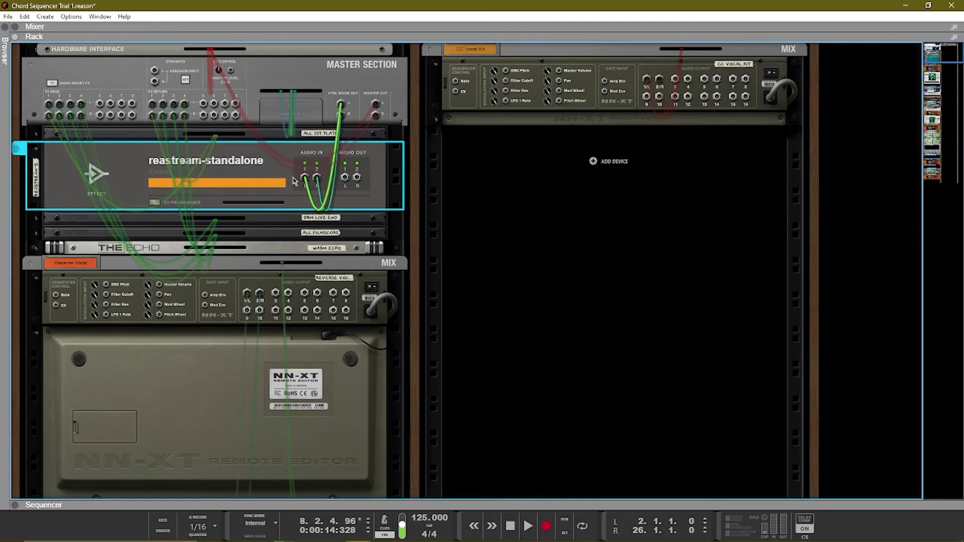
Add an MClass Maximizer below reastream-standalone and cable the control room output through it into ReaStream's audio inputs.
{"action": "right_click", "coordinate": [295, 181]}
{"action": "mouse_move", "coordinate": [335, 299]}
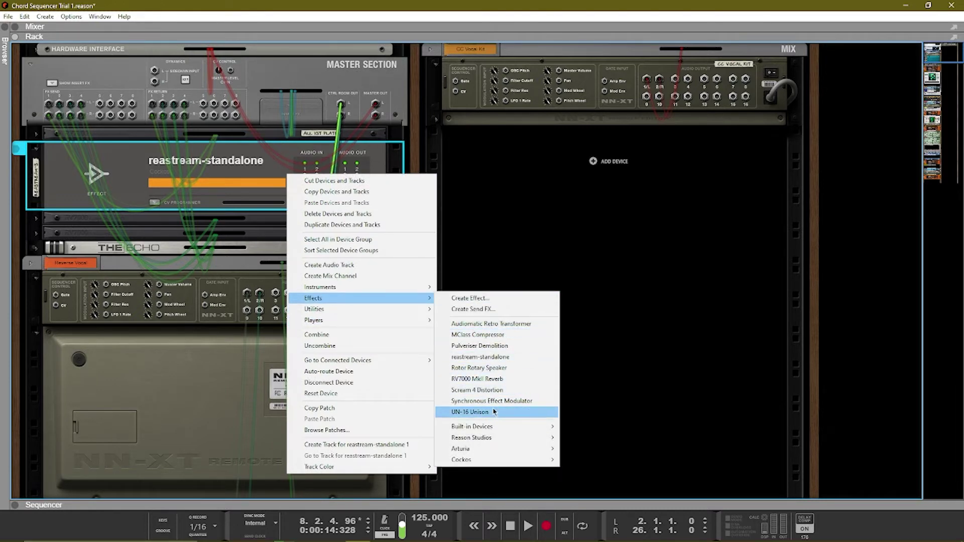
{"action": "mouse_move", "coordinate": [492, 426]}
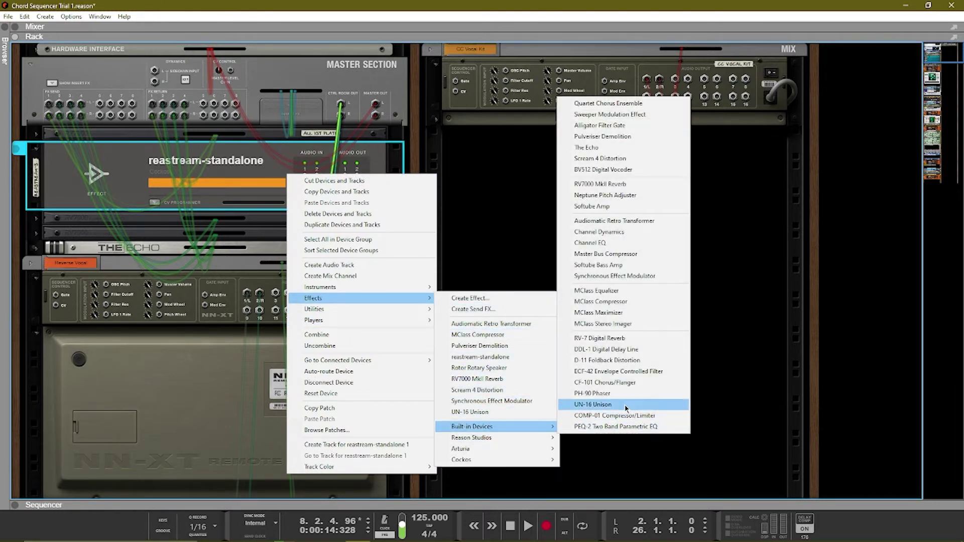
{"action": "left_click", "coordinate": [624, 316]}
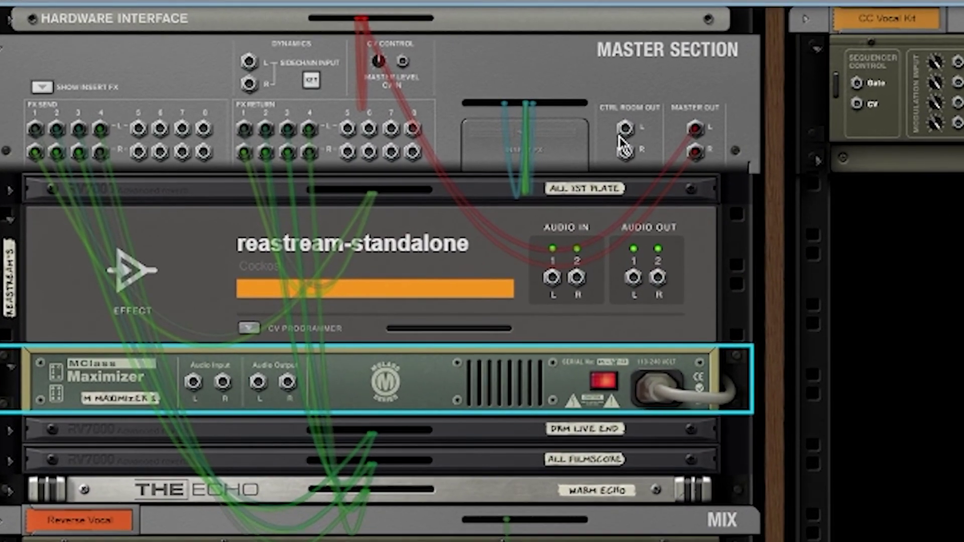
{"action": "left_click_drag", "start_coordinate": [622, 132], "coordinate": [192, 382]}
{"action": "left_click_drag", "start_coordinate": [256, 386], "coordinate": [556, 291]}
{"action": "key", "text": "Tab"}
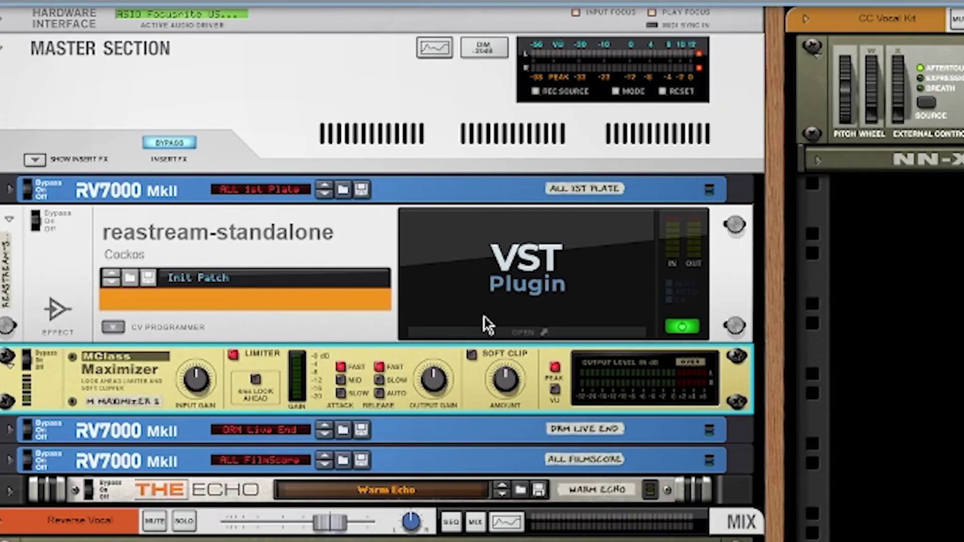
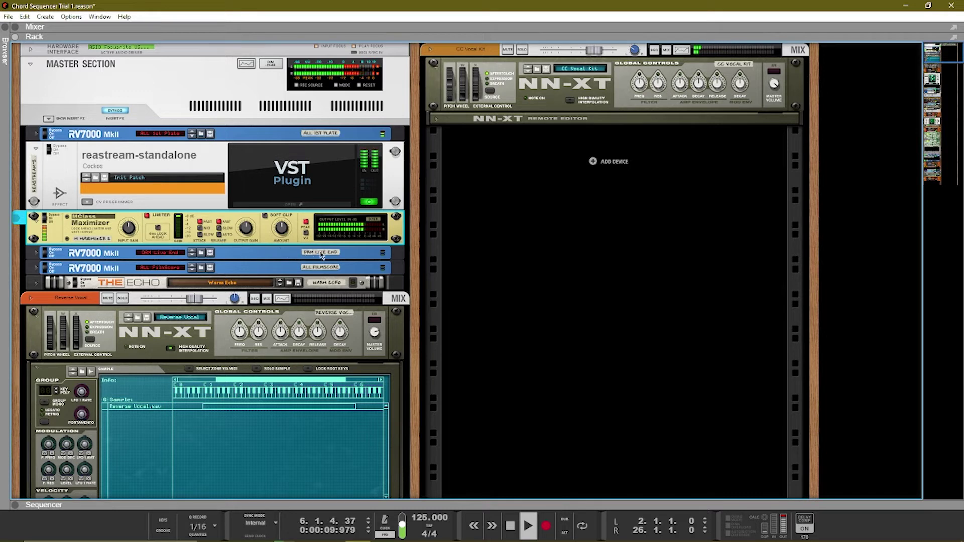
Enable the Maximizer's soft clip with an amount of 127, and switch its limiter off and back on while the song plays.
{"action": "left_click", "coordinate": [265, 216]}
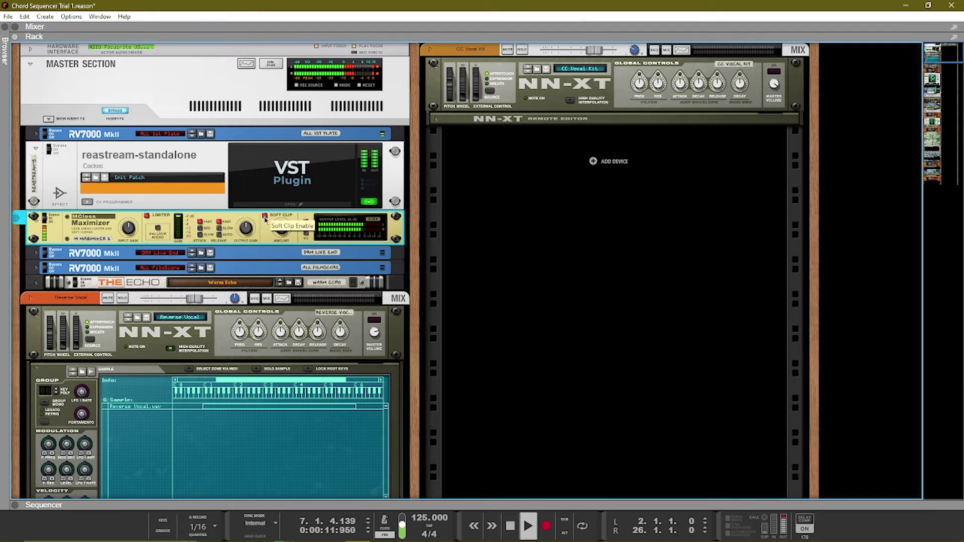
{"action": "mouse_move", "coordinate": [284, 238]}
{"action": "left_mouse_down"}
{"action": "mouse_move", "coordinate": [279, 211]}
{"action": "mouse_move", "coordinate": [280, 225]}
{"action": "left_mouse_up"}
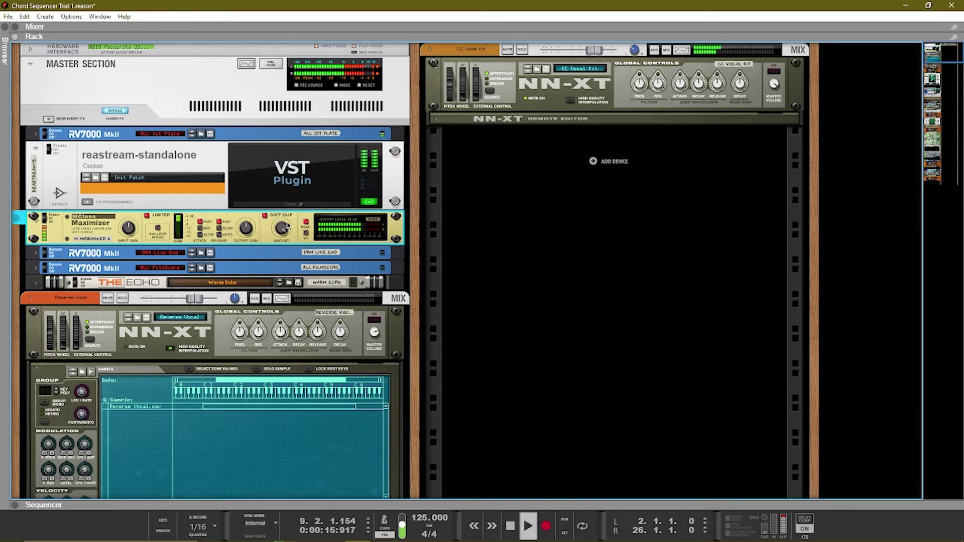
{"action": "mouse_move", "coordinate": [288, 227]}
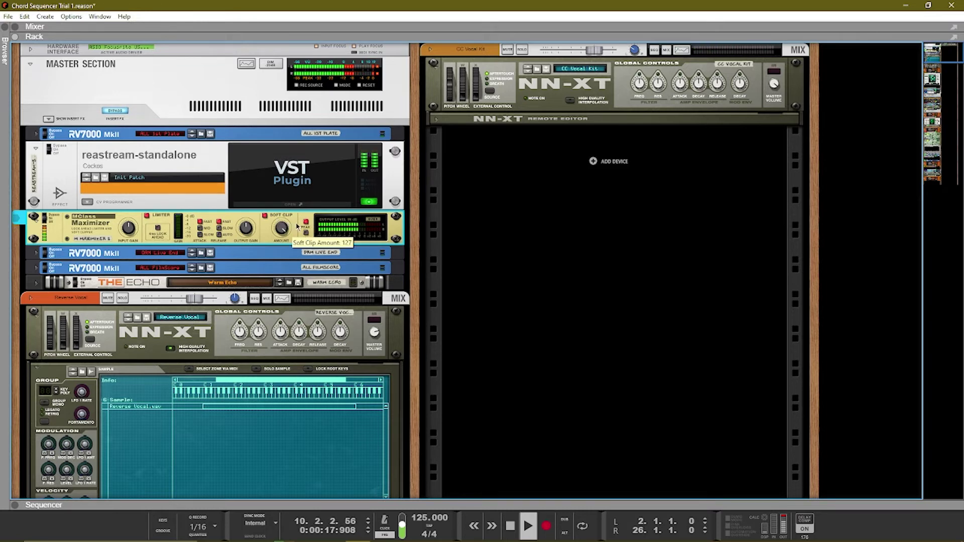
{"action": "left_click", "coordinate": [146, 216]}
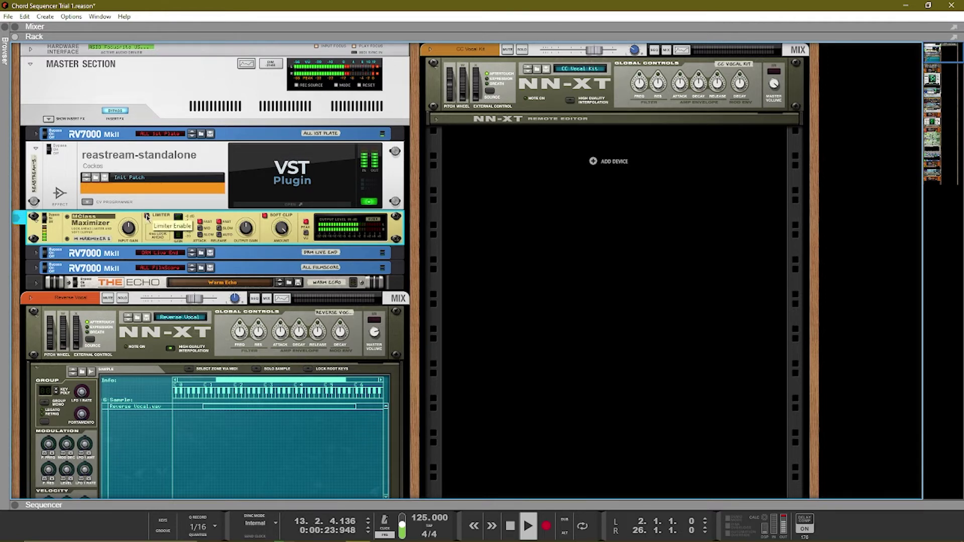
{"action": "left_click", "coordinate": [147, 216]}
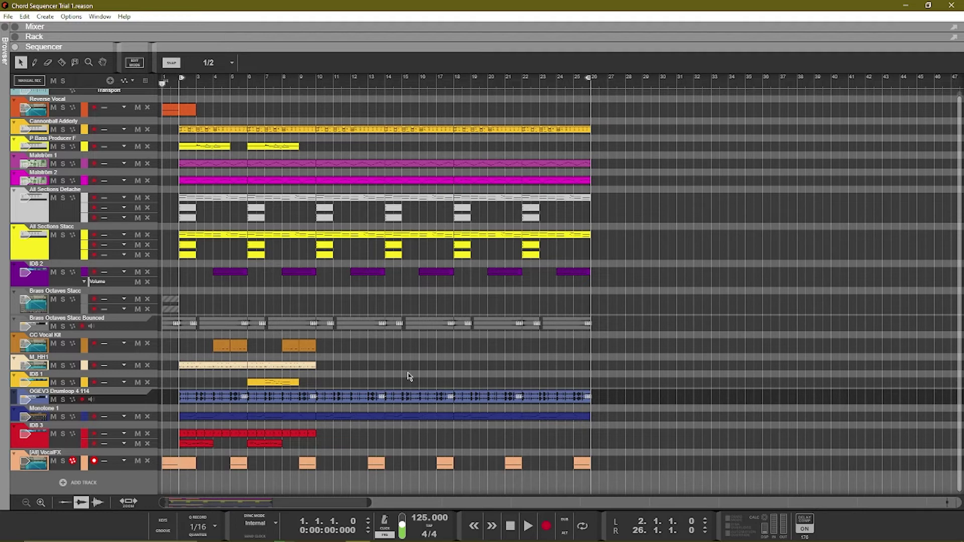
Open ReaStream from the rack, try the broadcast destination, switch back to local broadcast, and close the plugin window.
{"action": "key", "text": "F6"}
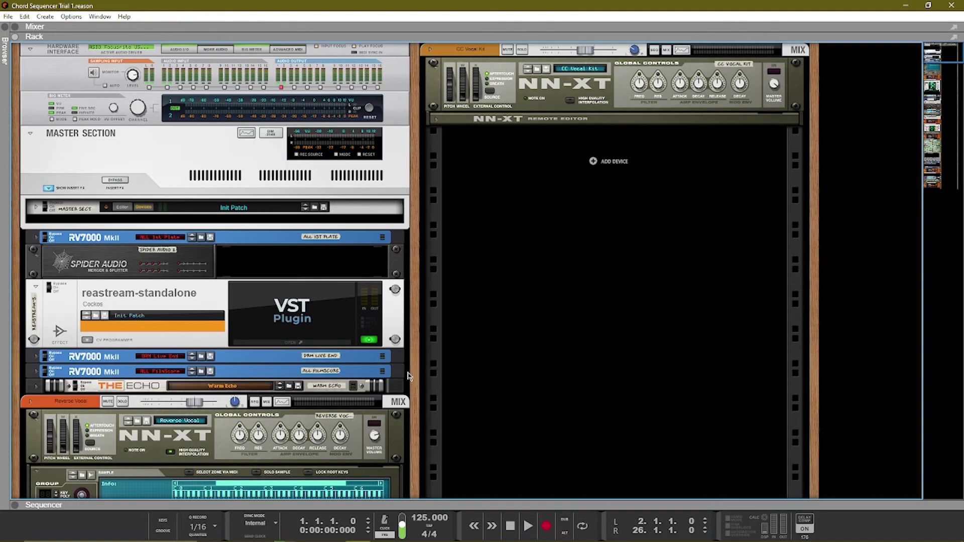
{"action": "left_click", "coordinate": [371, 340]}
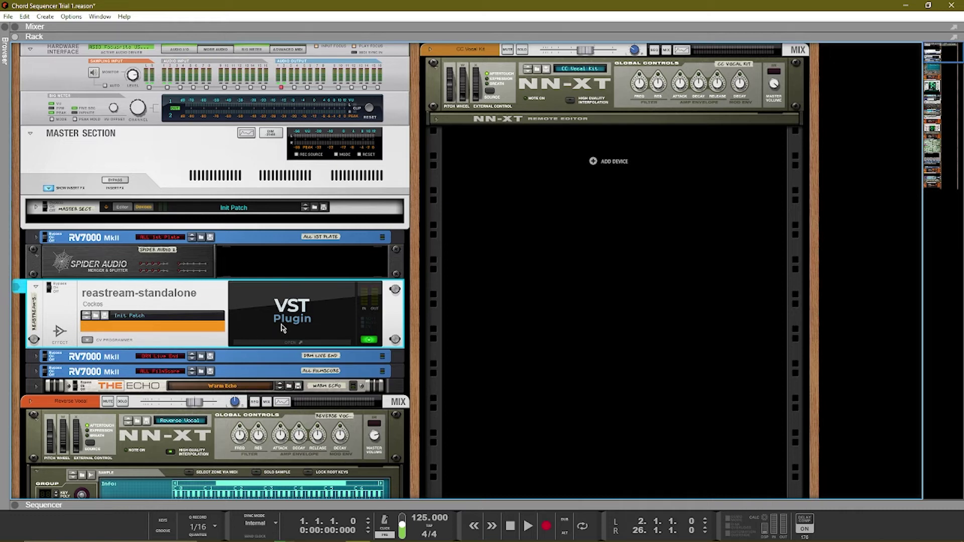
{"action": "left_click", "coordinate": [300, 343]}
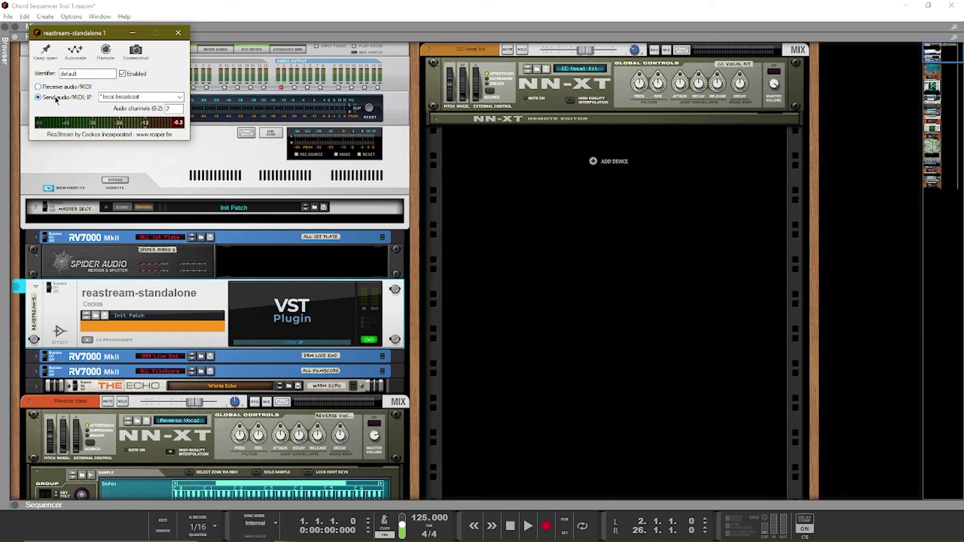
{"action": "left_click", "coordinate": [182, 97]}
{"action": "left_click", "coordinate": [142, 107]}
{"action": "left_click", "coordinate": [179, 97]}
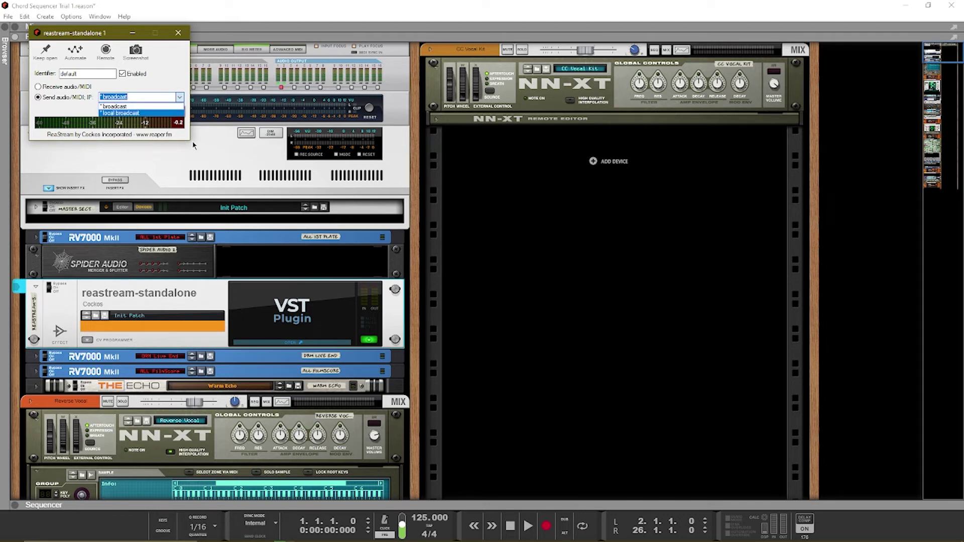
{"action": "left_click", "coordinate": [143, 113]}
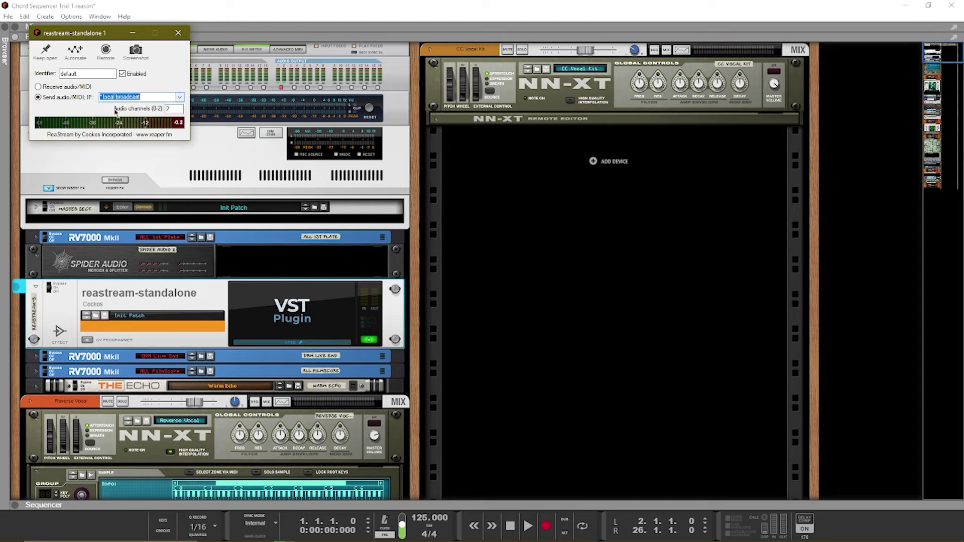
{"action": "left_click", "coordinate": [178, 33]}
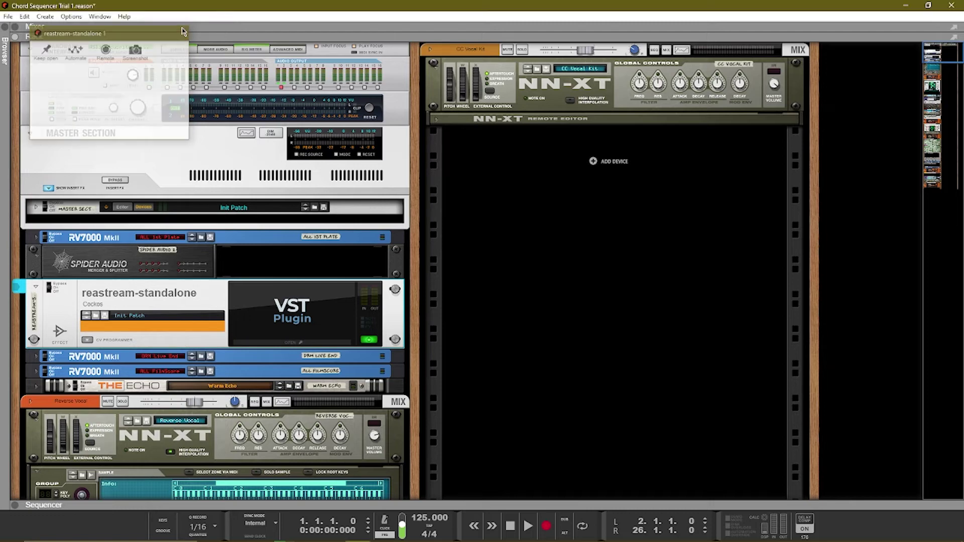
Switch to OBS and review the streaming audio track in the output settings without changing them.
{"action": "key", "text": "alt+Tab"}
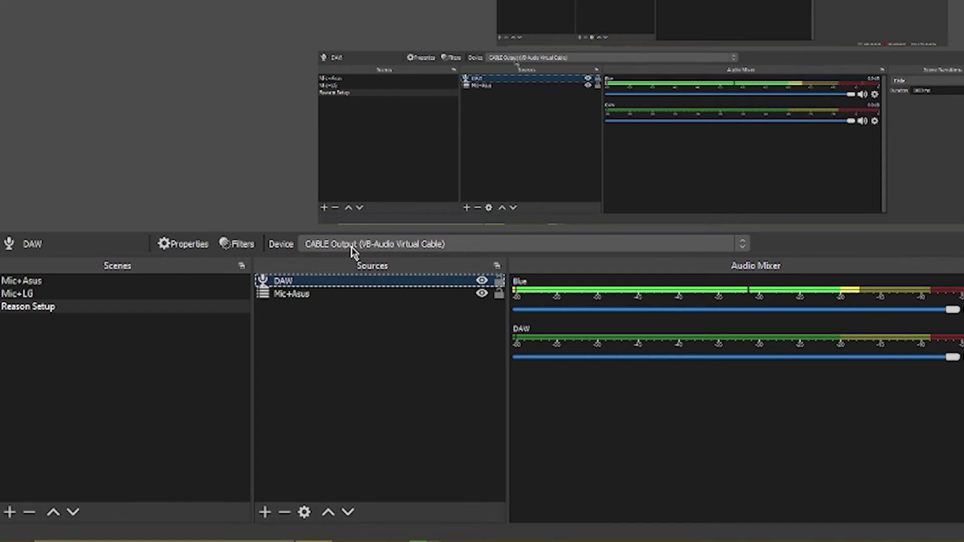
{"action": "left_click", "coordinate": [428, 131]}
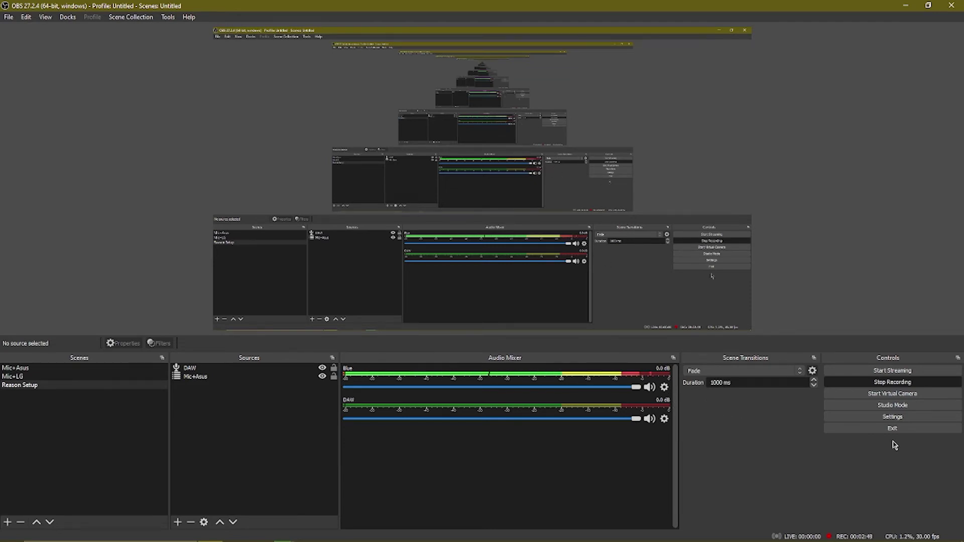
{"action": "left_click", "coordinate": [893, 417]}
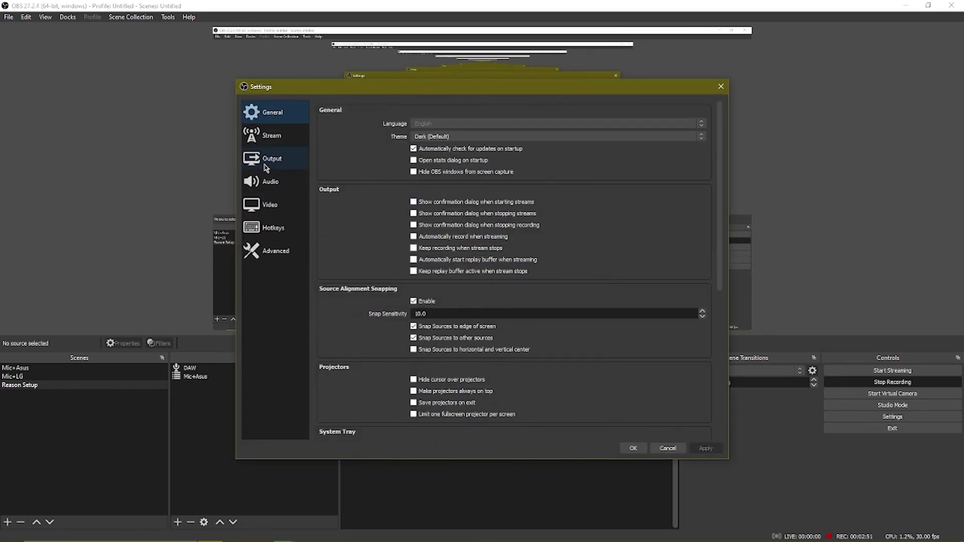
{"action": "left_click", "coordinate": [265, 166]}
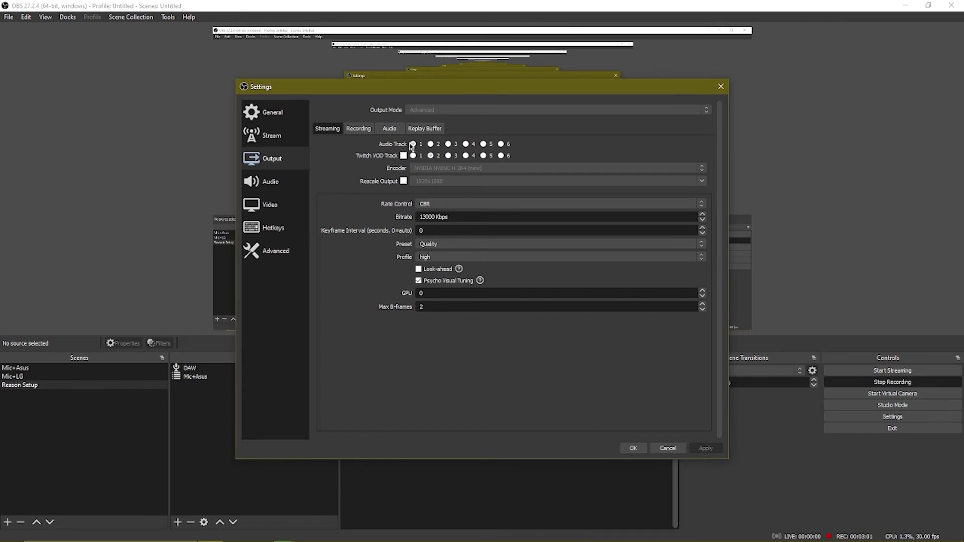
{"action": "left_click", "coordinate": [668, 448]}
Toggle track 1 off and back on for the DAW and Blue sources in the advanced audio properties.
{"action": "left_click", "coordinate": [664, 387]}
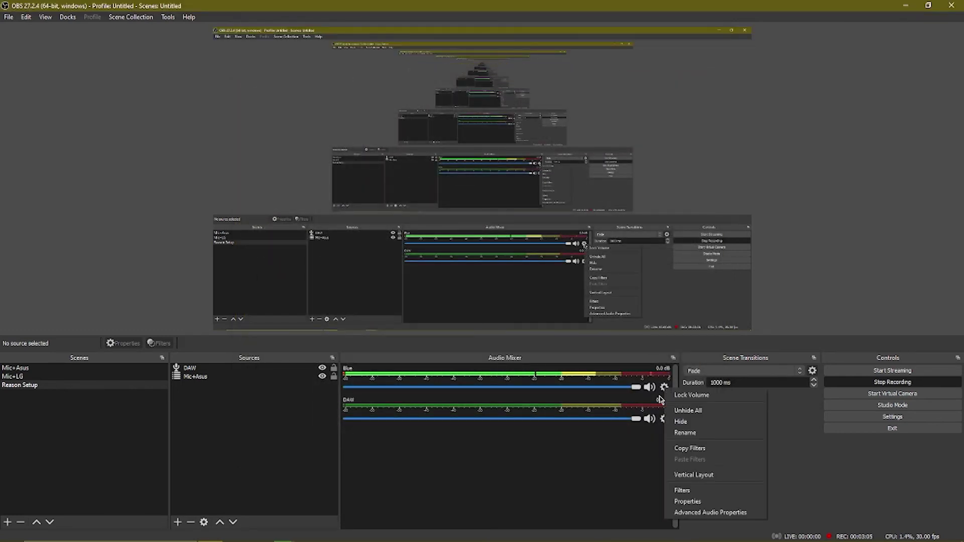
{"action": "left_click", "coordinate": [713, 511]}
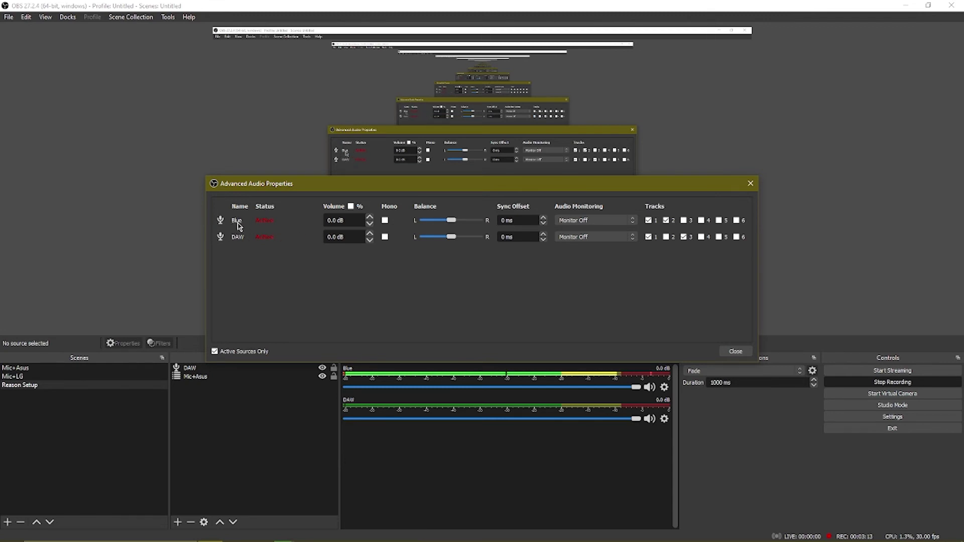
{"action": "left_click", "coordinate": [648, 237]}
{"action": "left_click", "coordinate": [648, 221]}
{"action": "left_click", "coordinate": [648, 237]}
{"action": "left_click", "coordinate": [649, 221]}
{"action": "left_click", "coordinate": [734, 351]}
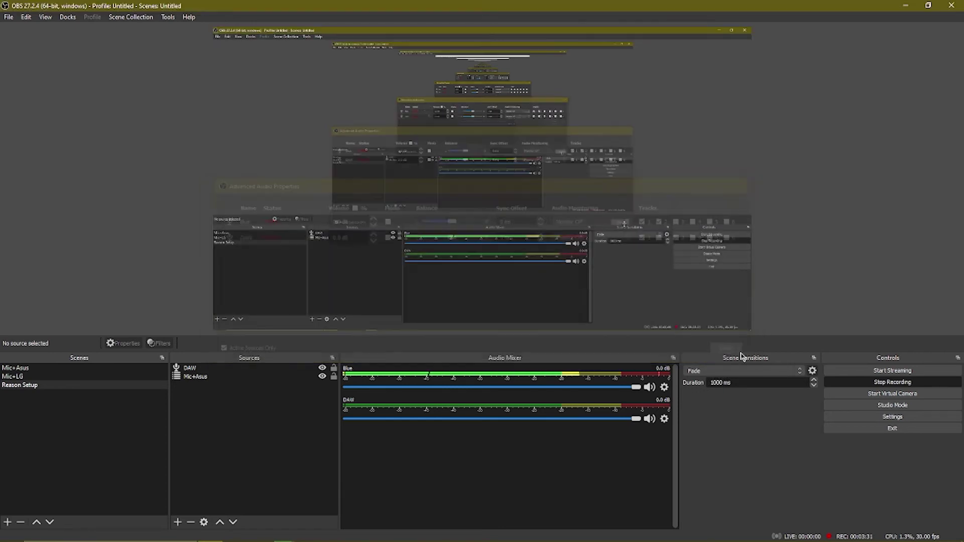
Review the recording output settings, then examine the track assignments of the Blue and DAW sources in the advanced audio properties.
{"action": "left_click", "coordinate": [832, 417]}
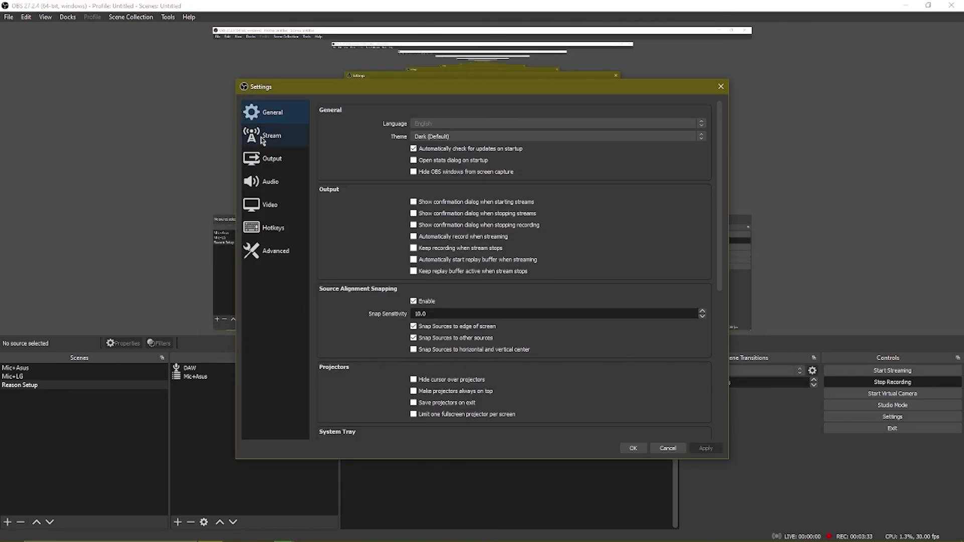
{"action": "left_click", "coordinate": [274, 159]}
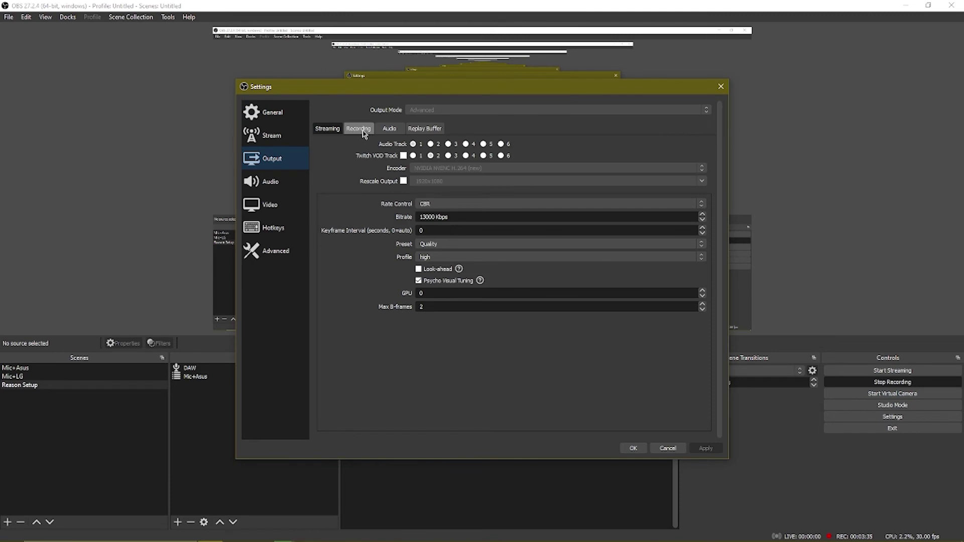
{"action": "left_click", "coordinate": [358, 129]}
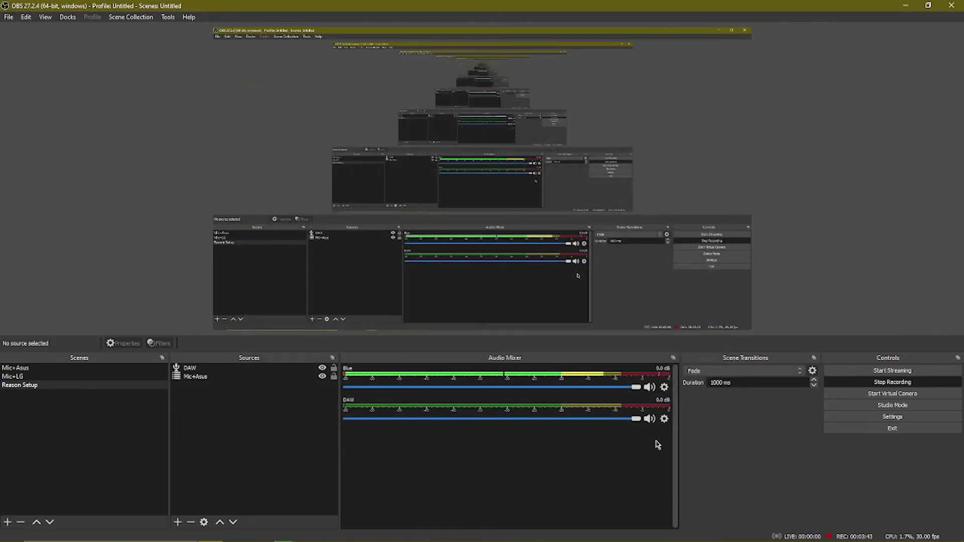
{"action": "left_click", "coordinate": [664, 387]}
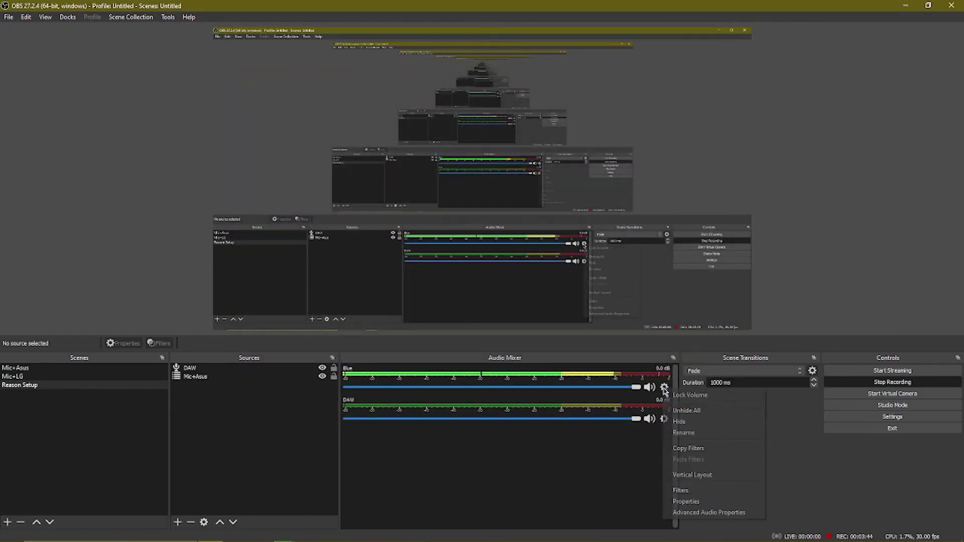
{"action": "left_click", "coordinate": [695, 512]}
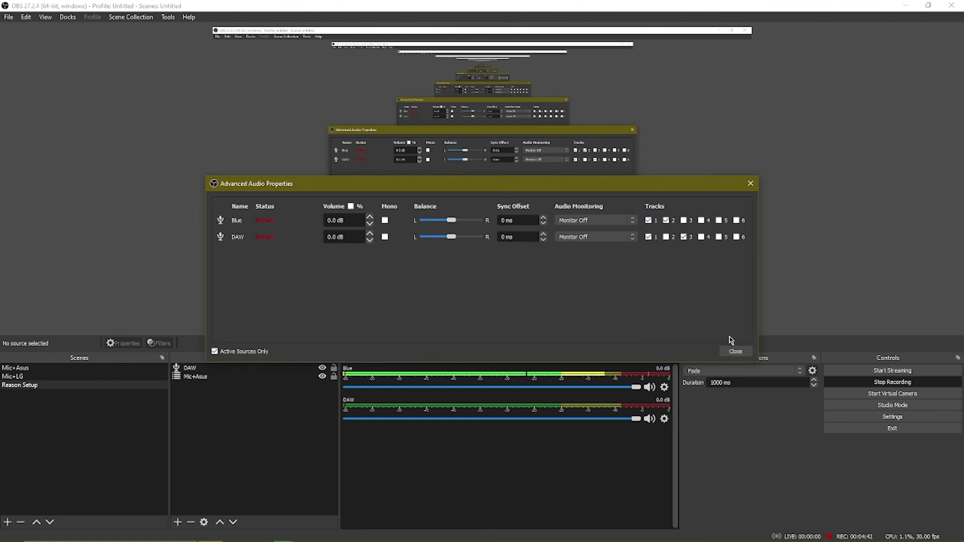
{"action": "left_click", "coordinate": [735, 352]}
Recheck the streaming audio track in the output settings, then close them and return to Reason's sequencer.
{"action": "left_click", "coordinate": [853, 416]}
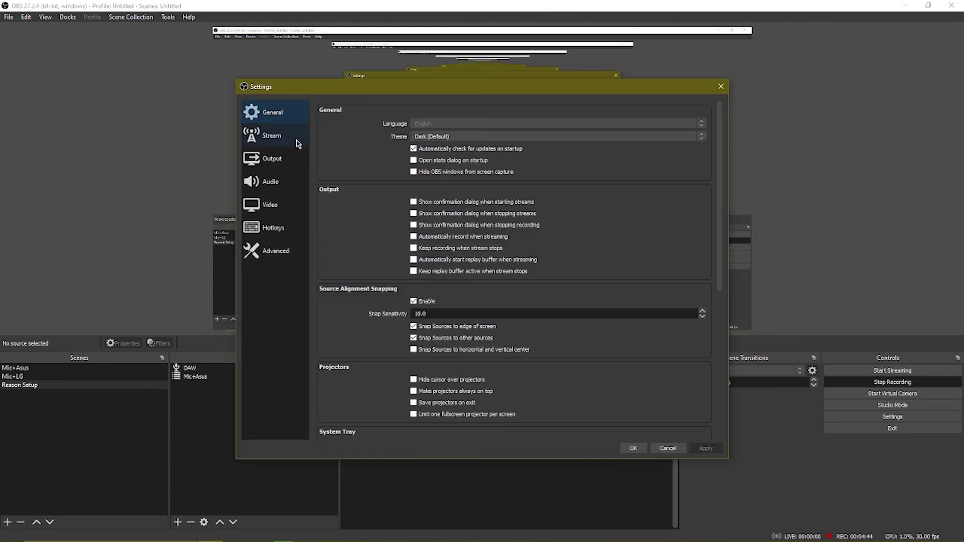
{"action": "left_click", "coordinate": [279, 158]}
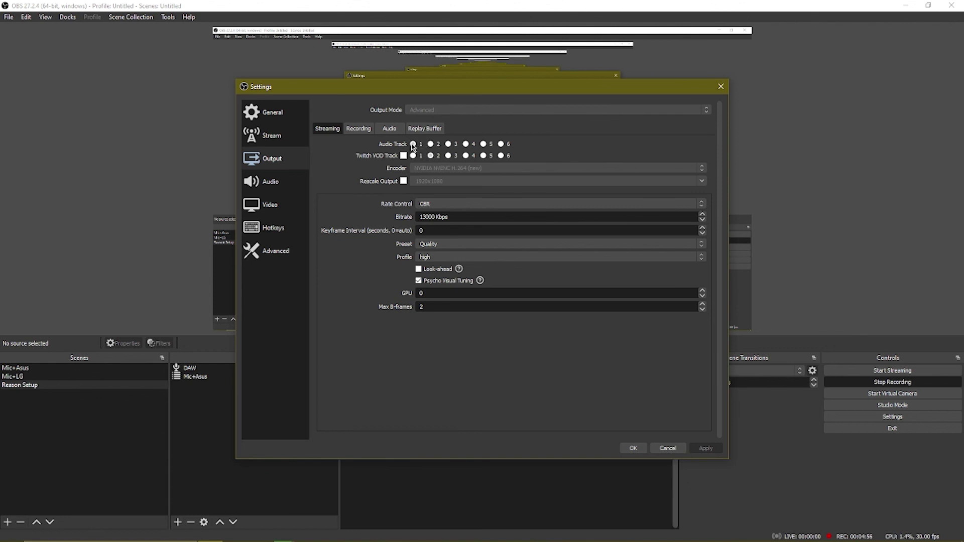
{"action": "left_click", "coordinate": [634, 448]}
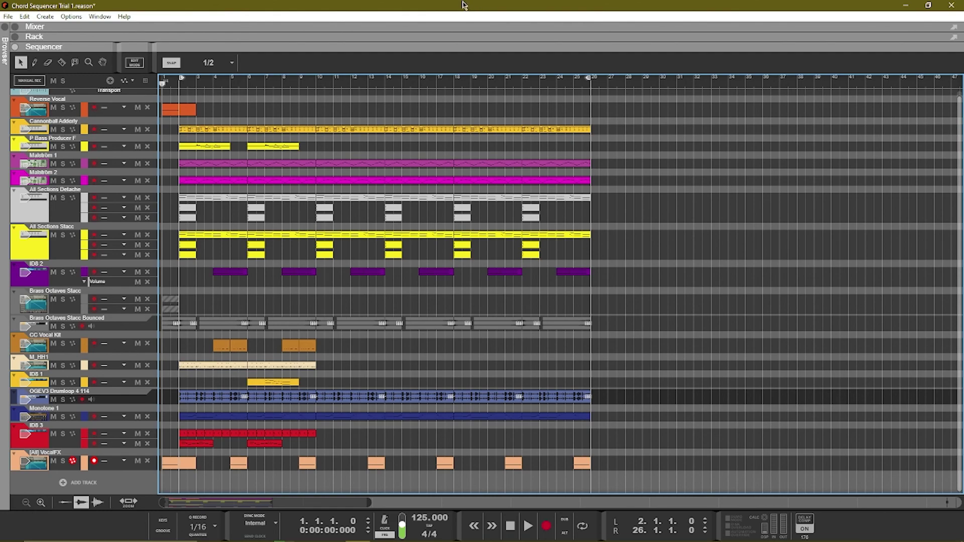
{"action": "left_click_drag", "start_coordinate": [466, 6], "coordinate": [492, 2]}
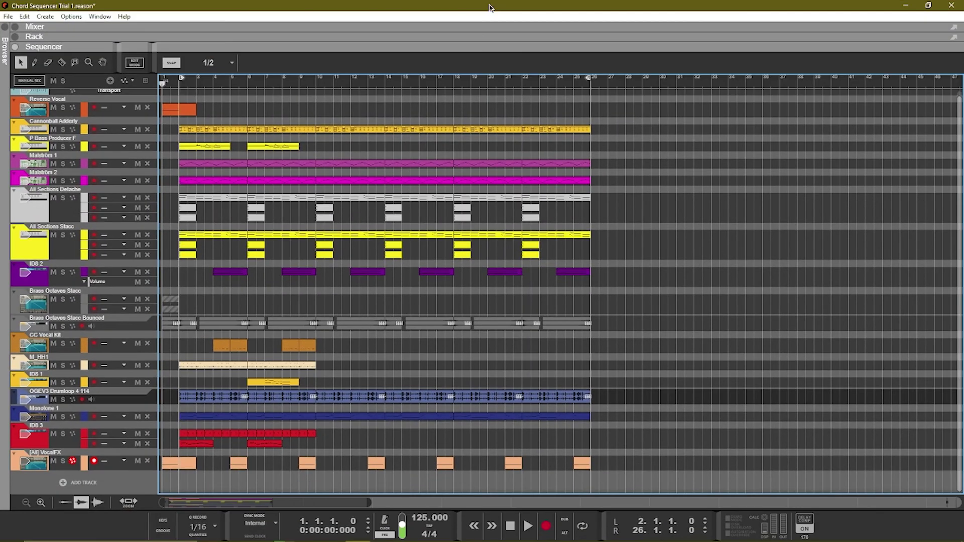